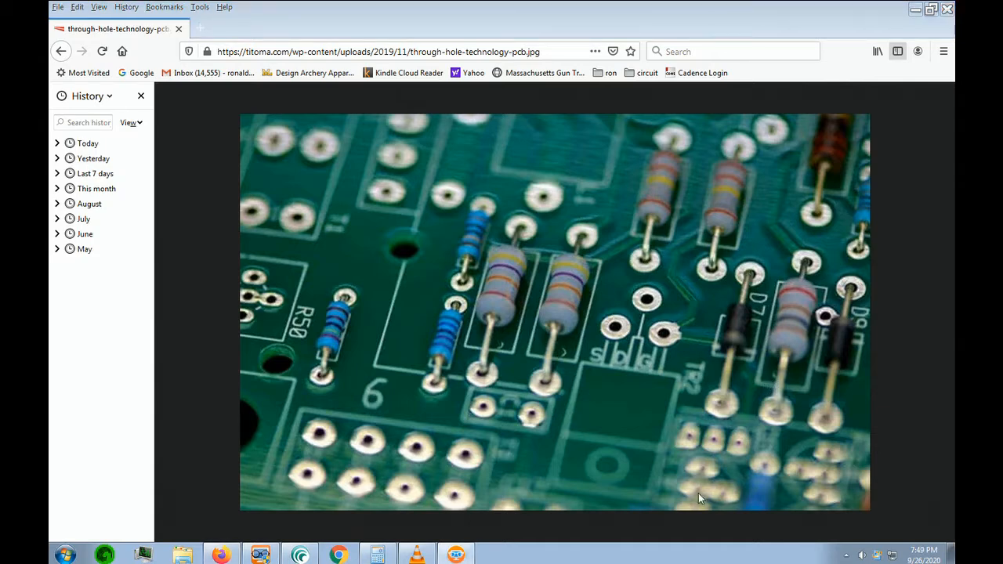
# Launch Padstack Editor 17.4 from the Cadence PCB Utilities 17.4-2019 programs
pyautogui.click(66, 555)
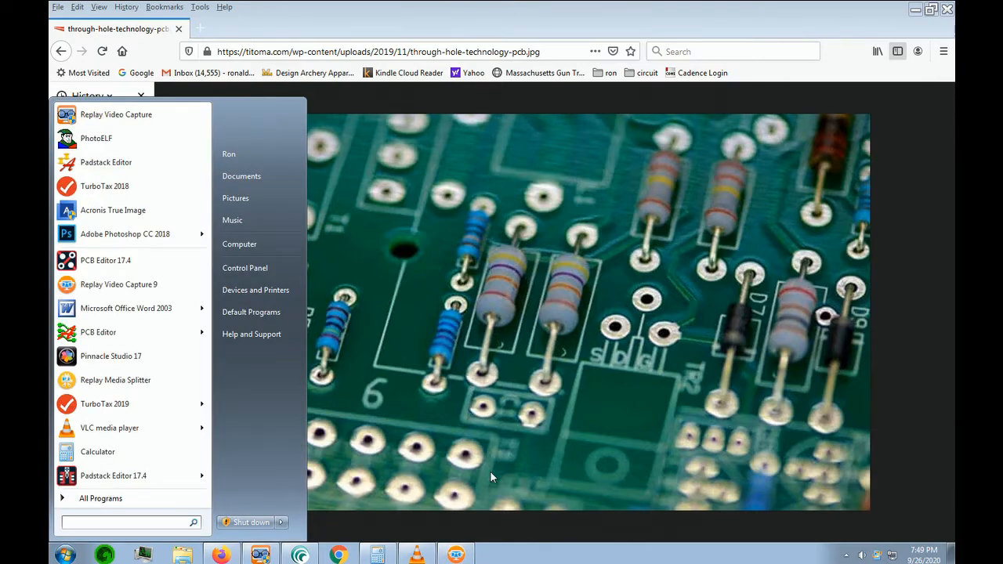
pyautogui.click(763, 380)
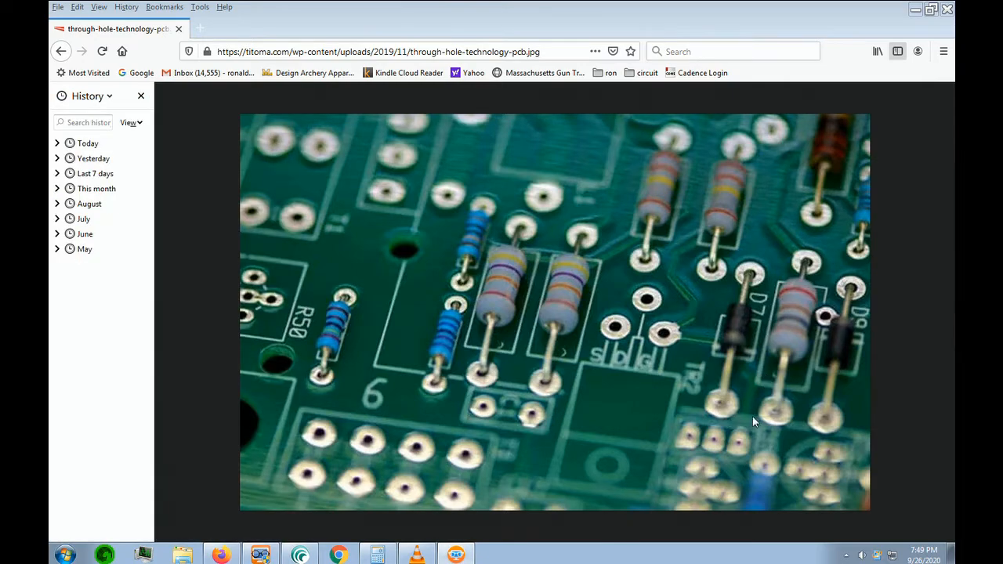
pyautogui.press('super')
pyautogui.click(102, 500)
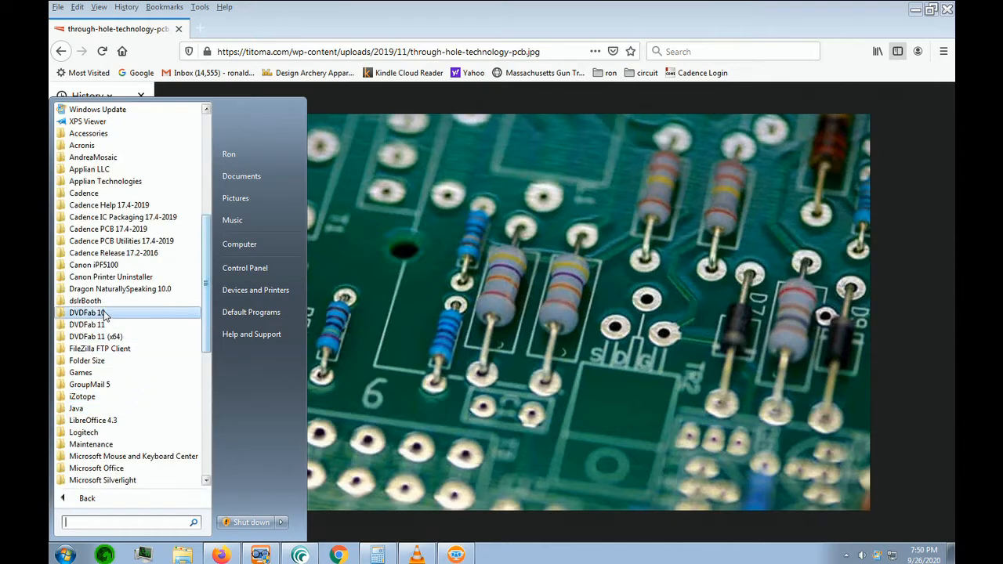
pyautogui.click(66, 243)
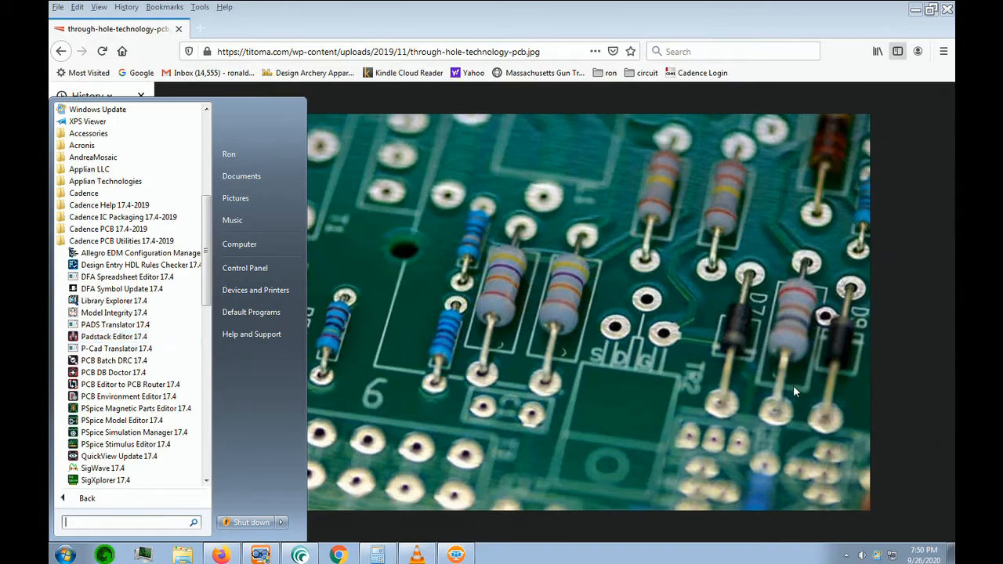
pyautogui.click(765, 384)
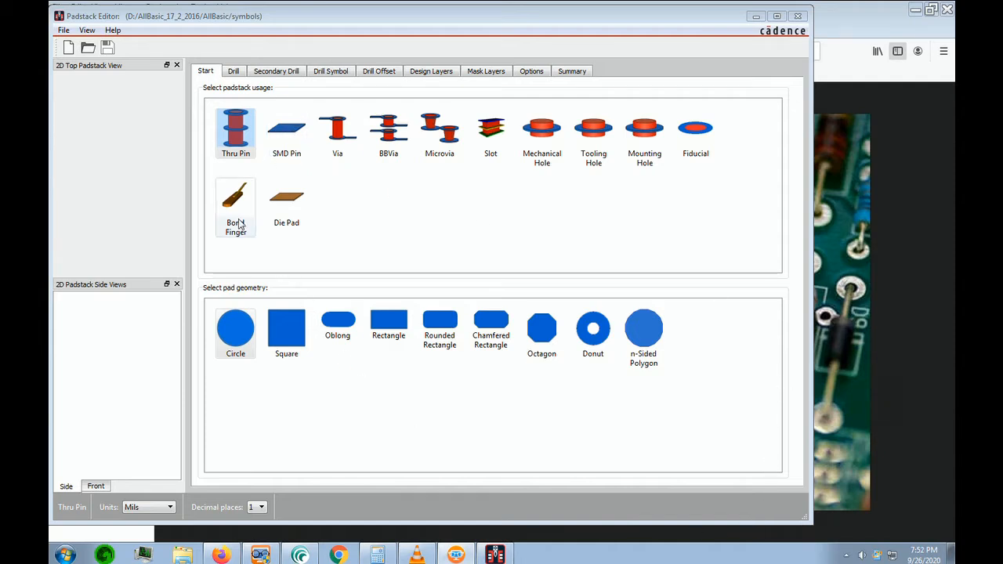
# Create a new Thru Pin padstack named 60c38d
pyautogui.click(64, 29)
pyautogui.click(87, 45)
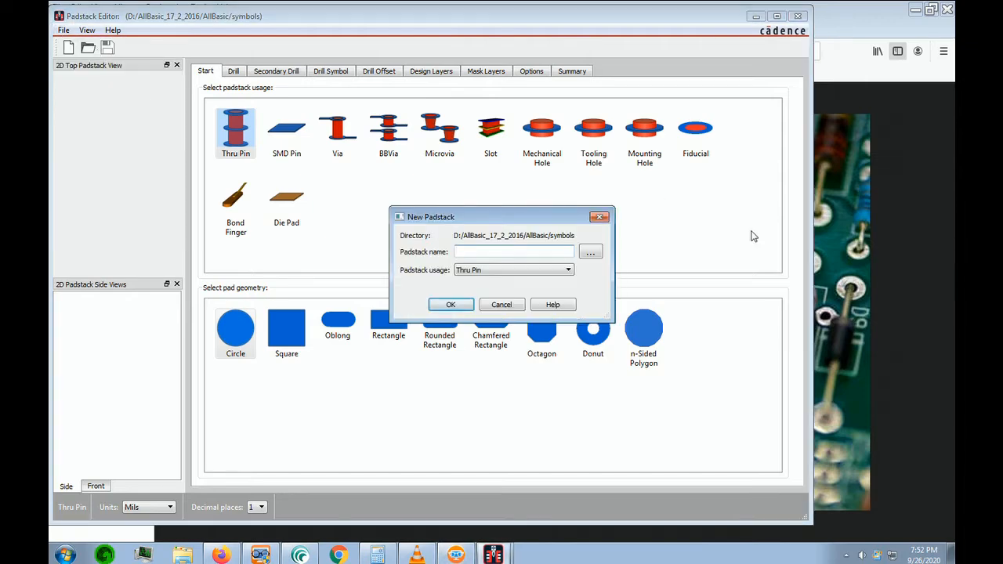
pyautogui.click(534, 251)
pyautogui.write('60c38d')
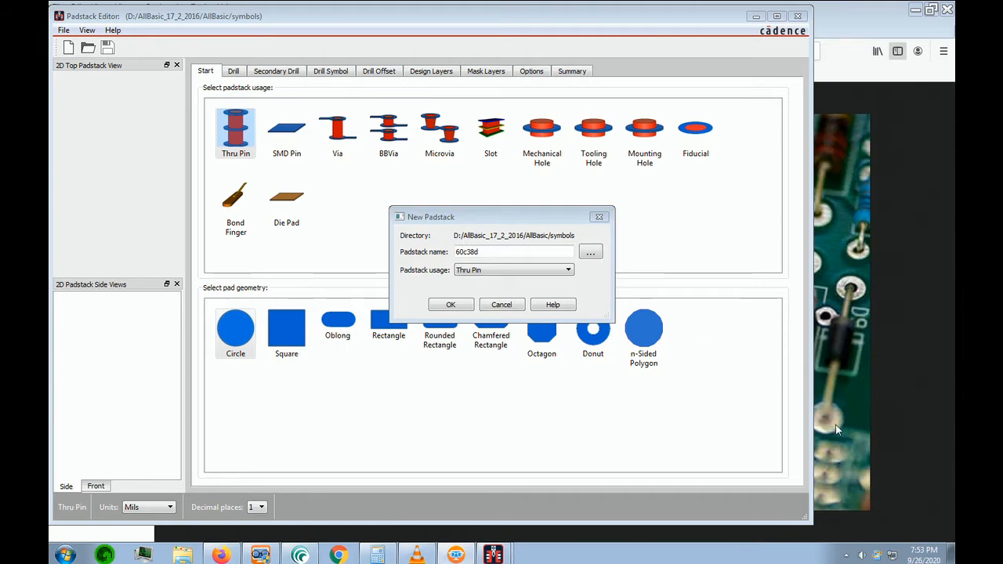
pyautogui.click(461, 309)
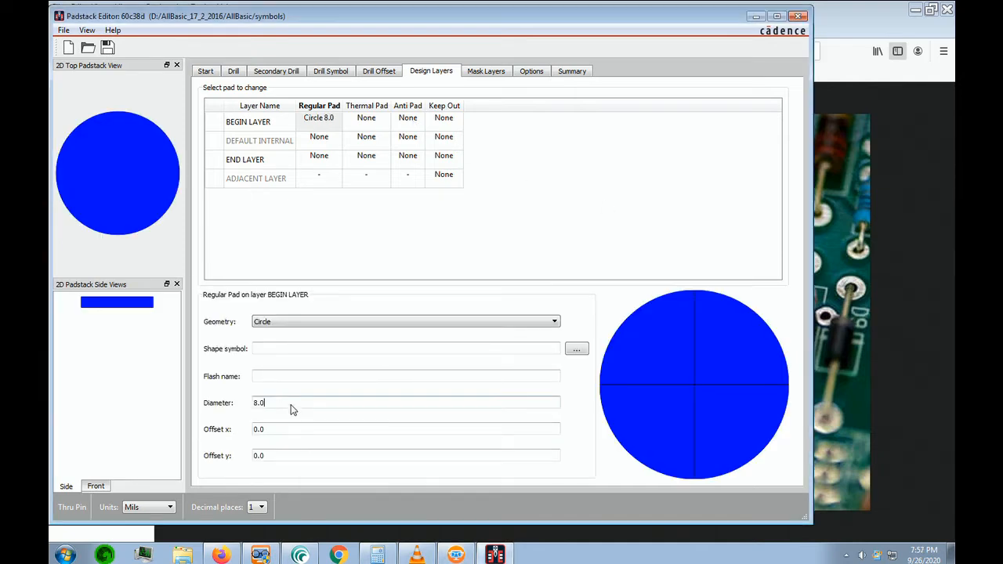
# Give the regular pad on BEGIN LAYER a circle geometry with a diameter of 60 mils
pyautogui.moveTo(291, 409); pyautogui.dragTo(228, 407)
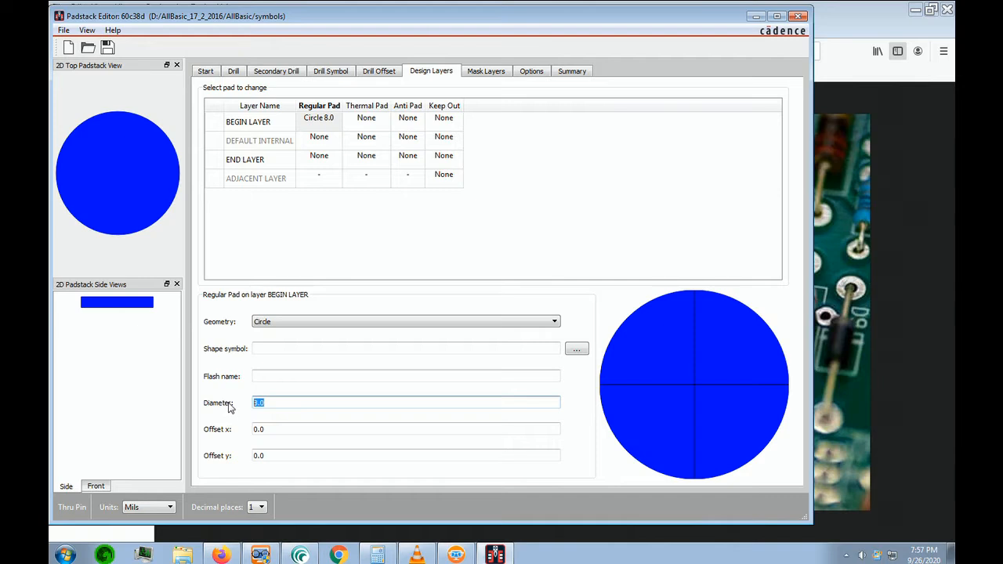
pyautogui.write('60')
pyautogui.click(329, 431)
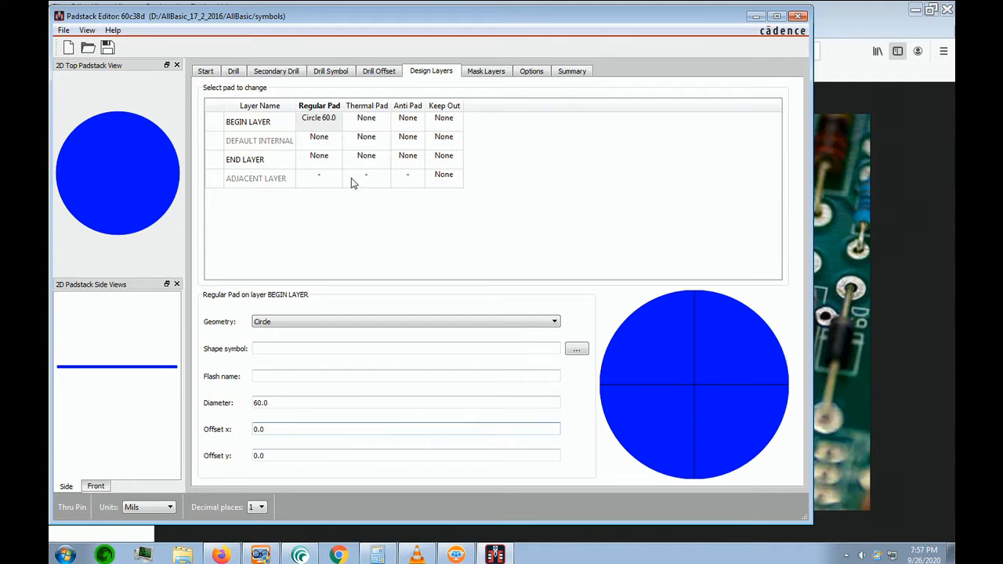
# Define the thermal pad on BEGIN LAYER as a circle with a diameter of 80 mils
pyautogui.click(367, 119)
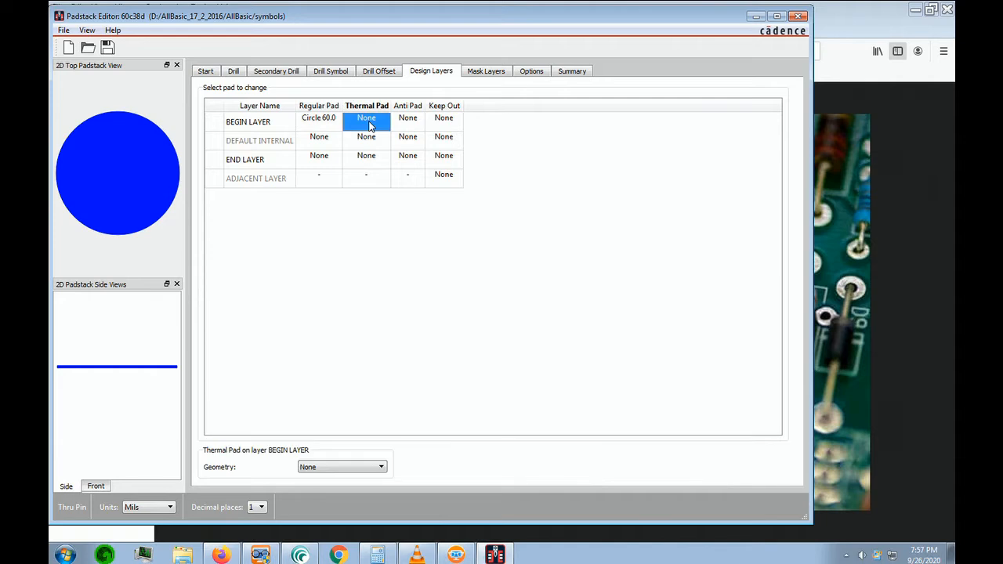
pyautogui.click(381, 468)
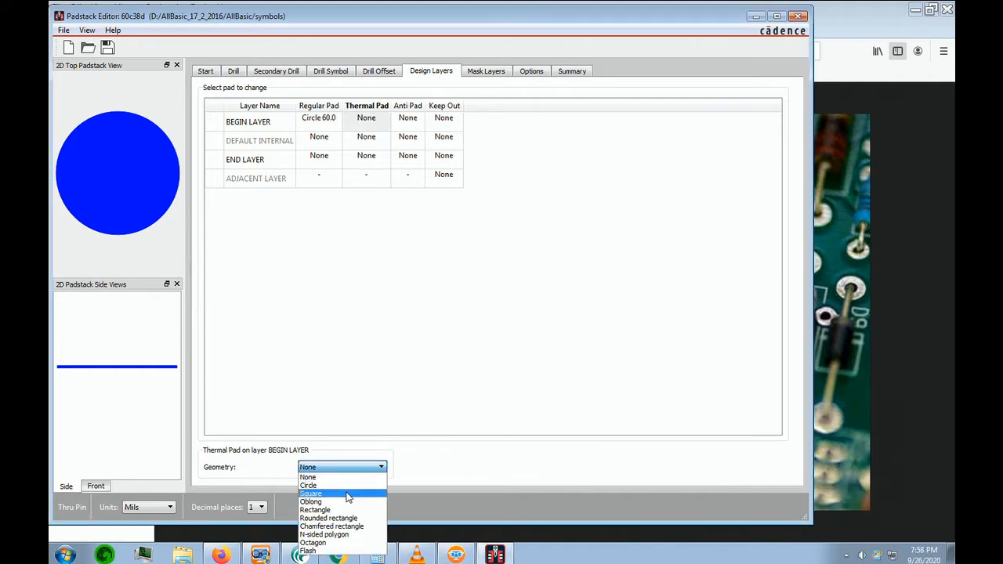
pyautogui.click(349, 487)
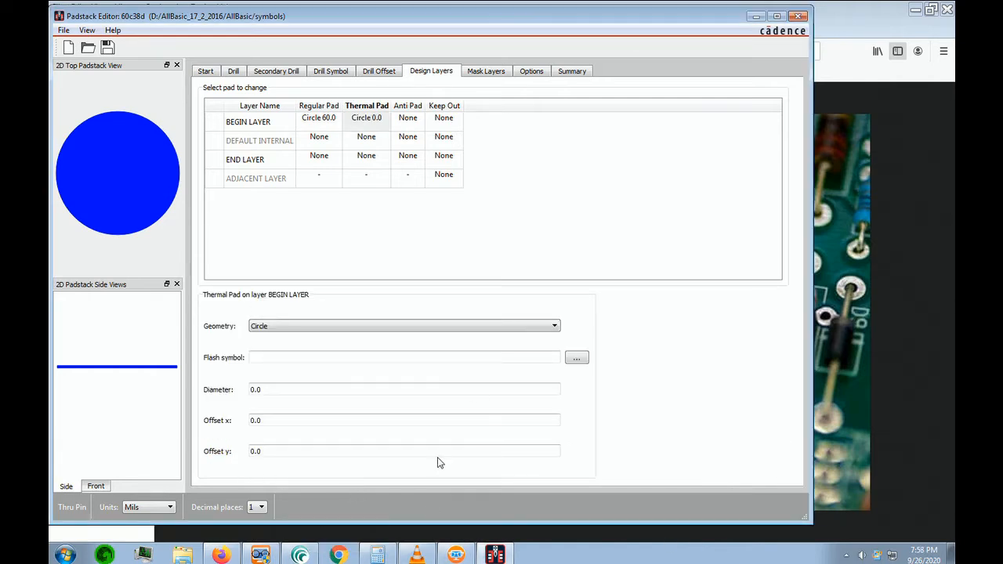
pyautogui.click(282, 391)
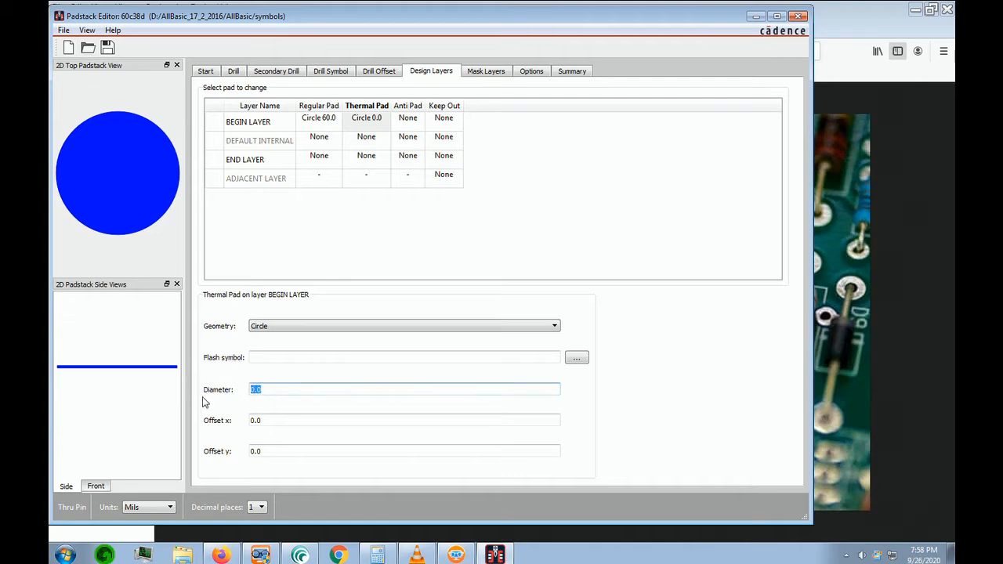
pyautogui.write('80')
# Define the anti pad on BEGIN LAYER as a circle with a diameter of 80 mils
pyautogui.click(412, 123)
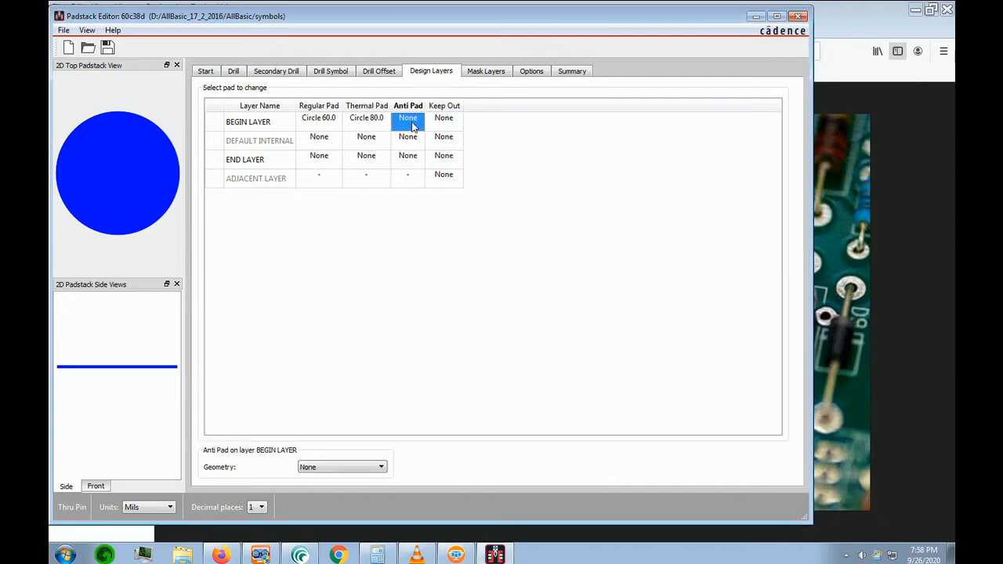
pyautogui.click(382, 468)
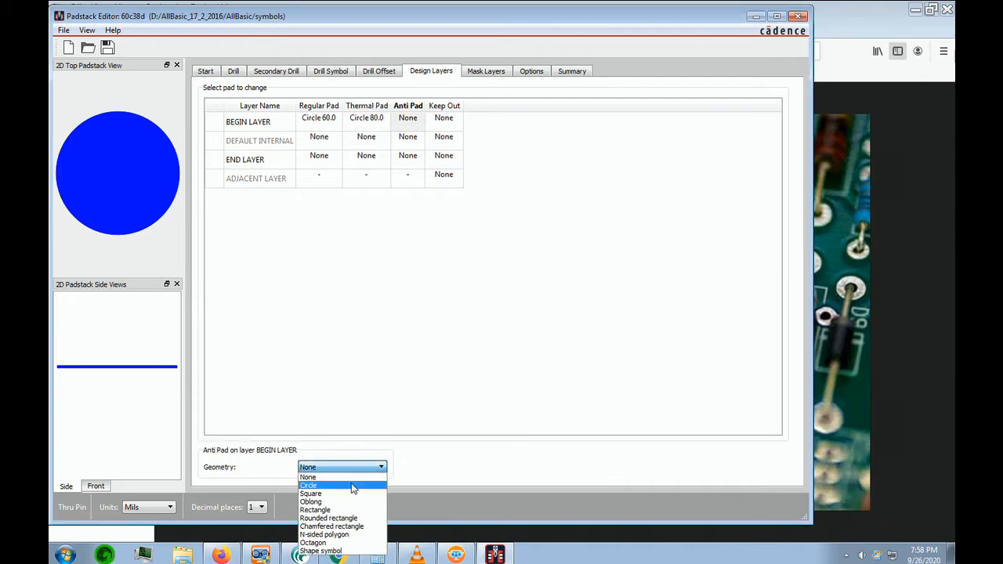
pyautogui.click(351, 486)
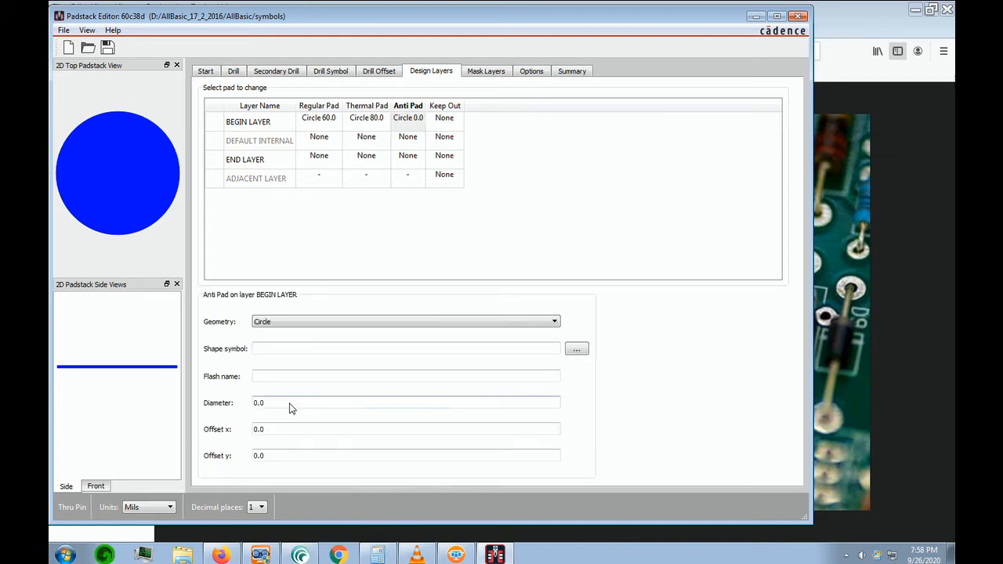
pyautogui.write('80')
pyautogui.press('Tab')
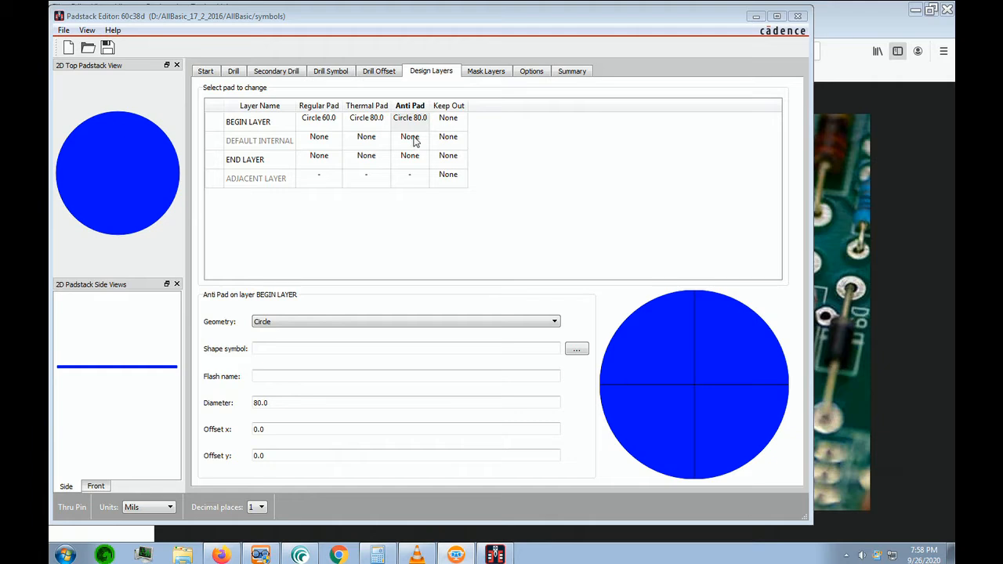
# Copy the regular, thermal and anti pad definitions from BEGIN LAYER to the DEFAULT INTERNAL and END LAYER rows
pyautogui.click(321, 122)
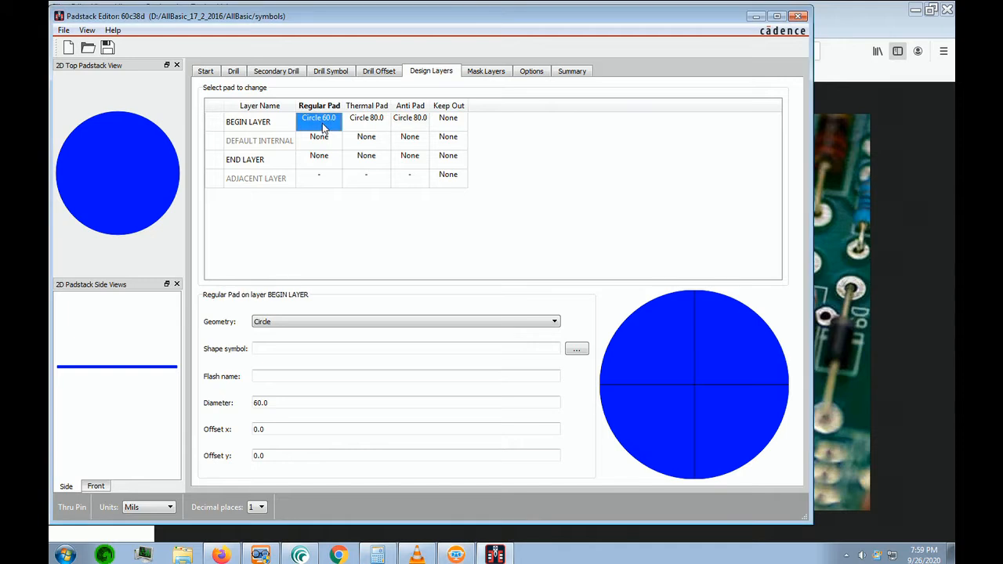
pyautogui.moveTo(342, 131); pyautogui.dragTo(403, 126)
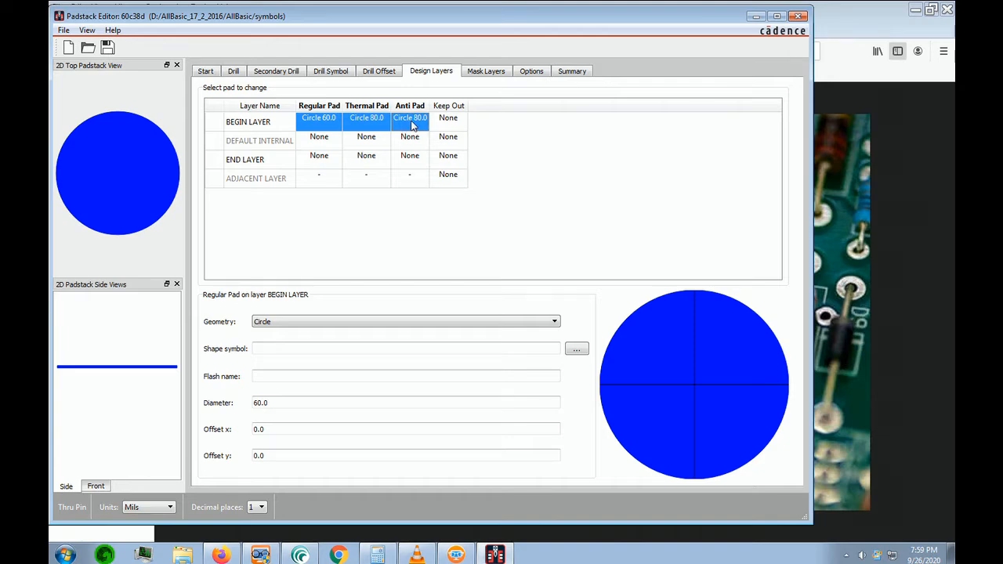
pyautogui.rightClick(411, 126)
pyautogui.click(443, 131)
pyautogui.click(316, 143)
pyautogui.moveTo(315, 143); pyautogui.dragTo(416, 158)
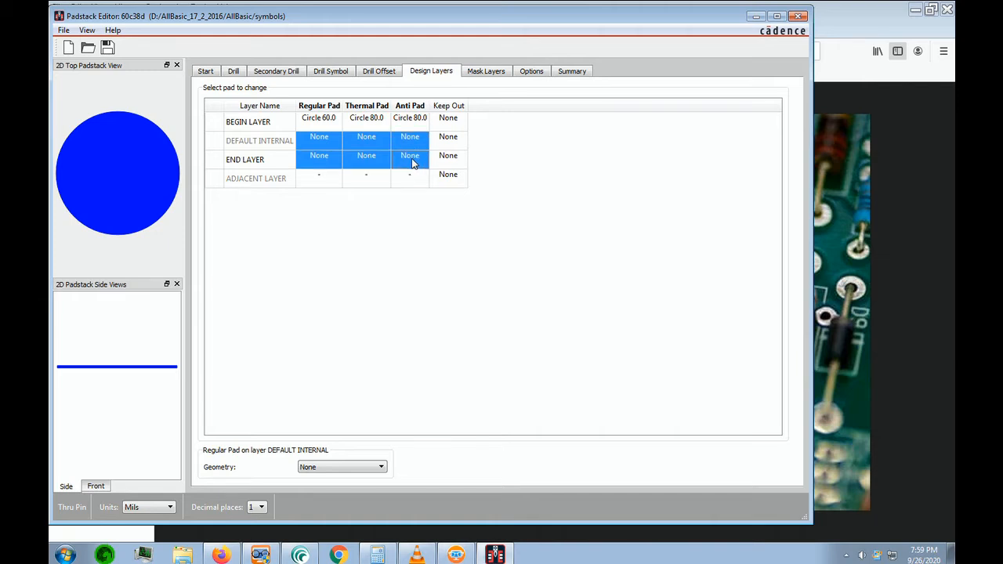
pyautogui.rightClick(413, 162)
pyautogui.click(442, 181)
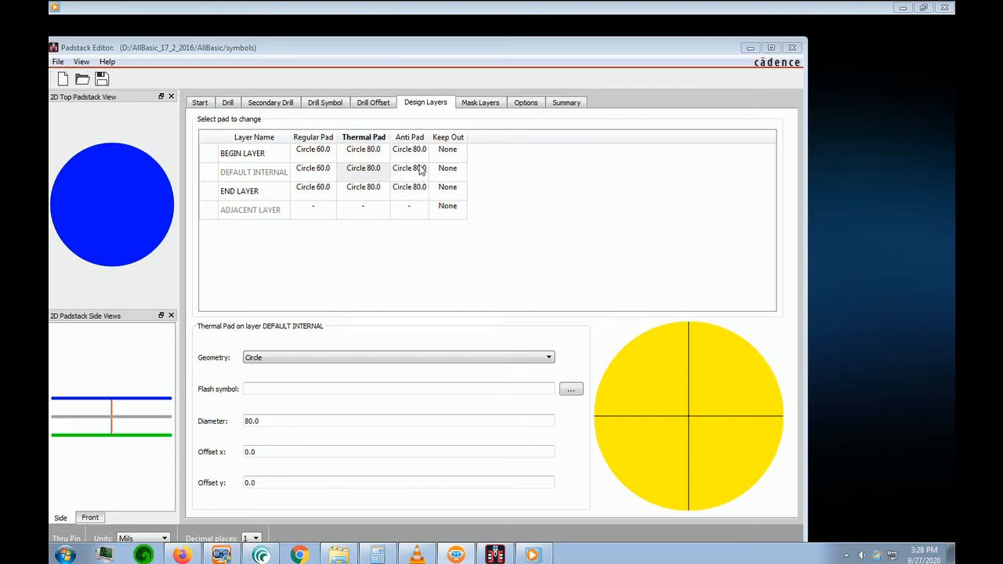
# Change the DEFAULT INTERNAL thermal pad geometry to Flash and enter TR_80_60 as its flash symbol
pyautogui.click(367, 171)
pyautogui.click(376, 172)
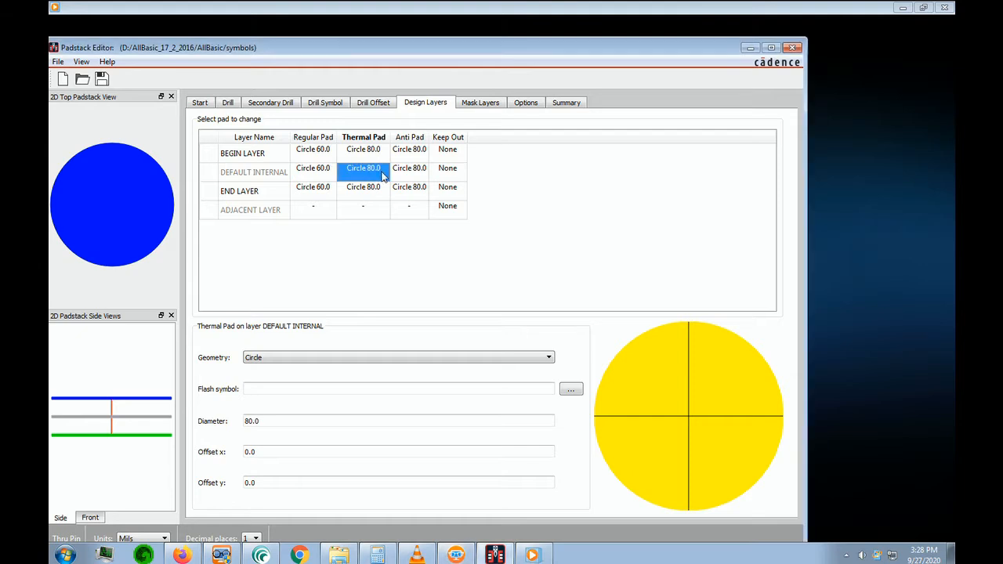
pyautogui.click(551, 358)
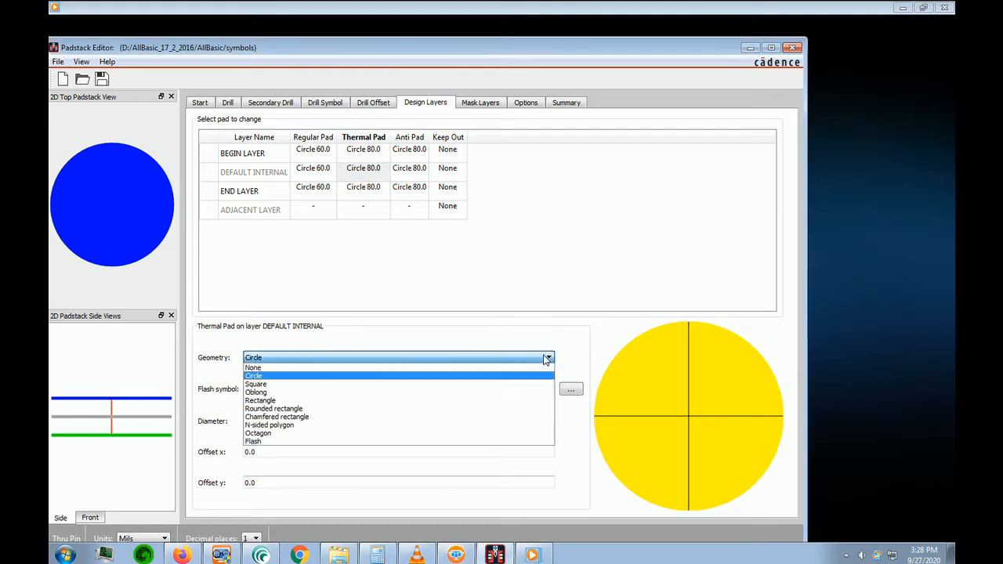
pyautogui.click(249, 445)
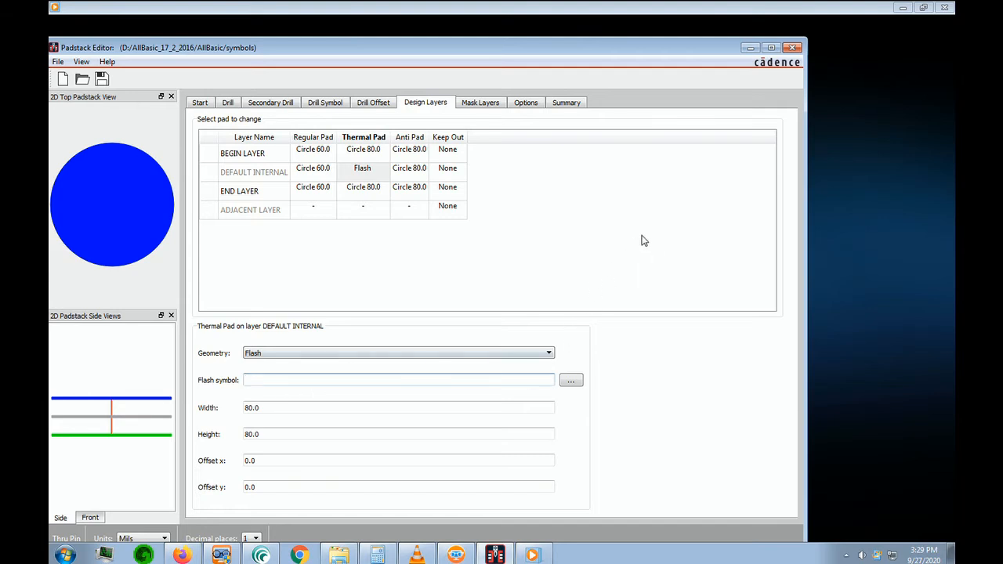
pyautogui.hotkey('ctrl', 'v')
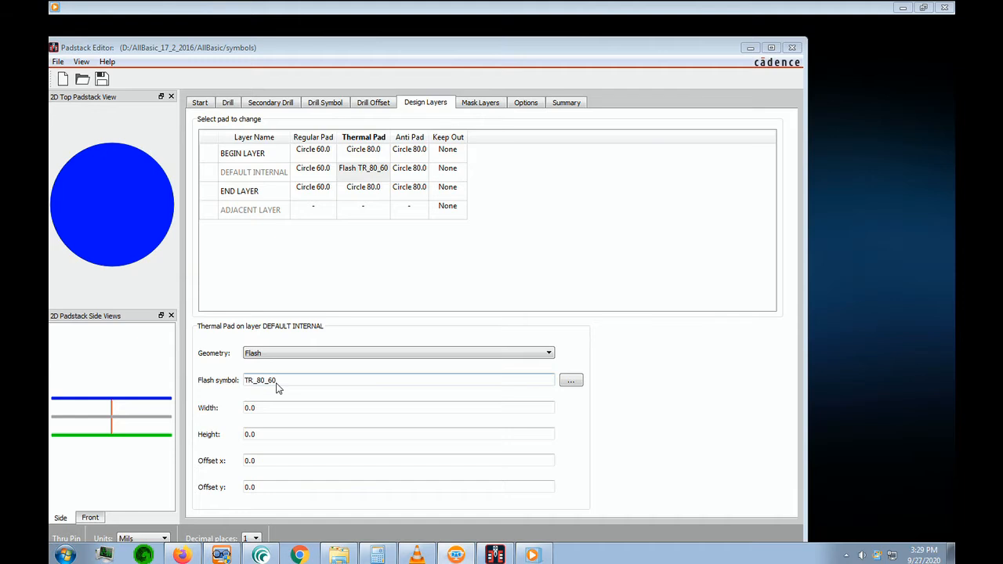
# Create a new flash symbol named TR_80_60 from the library shape symbol browser
pyautogui.click(572, 382)
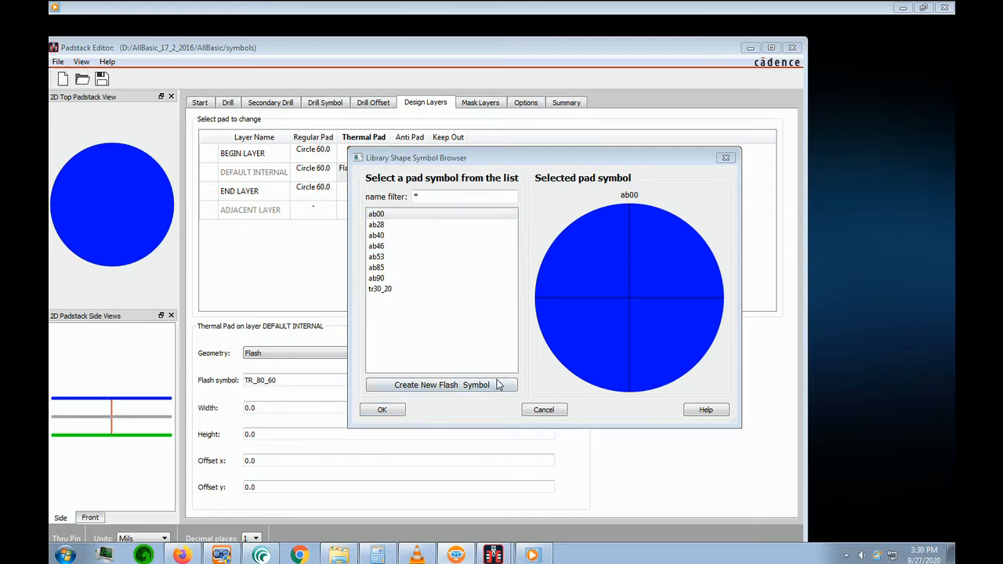
pyautogui.click(450, 386)
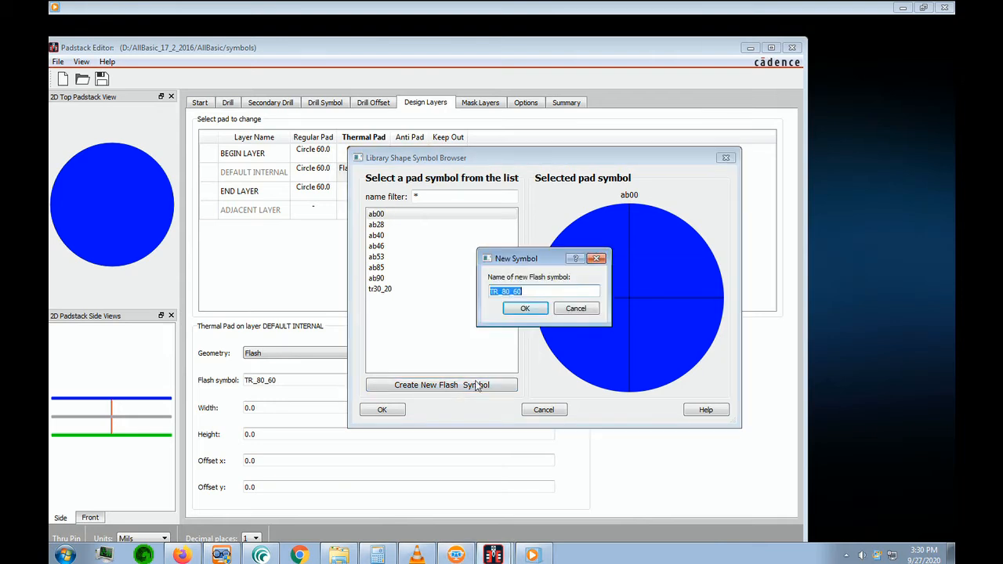
pyautogui.click(524, 310)
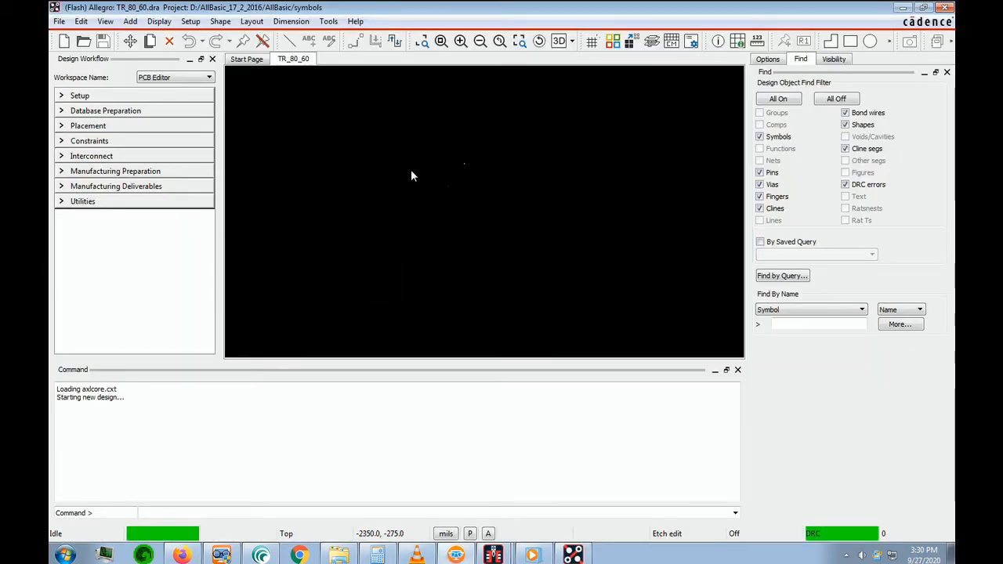
# Set the flash symbol's drawing size to A, with Left X and Lower Y extents of -2000 mils
pyautogui.click(192, 23)
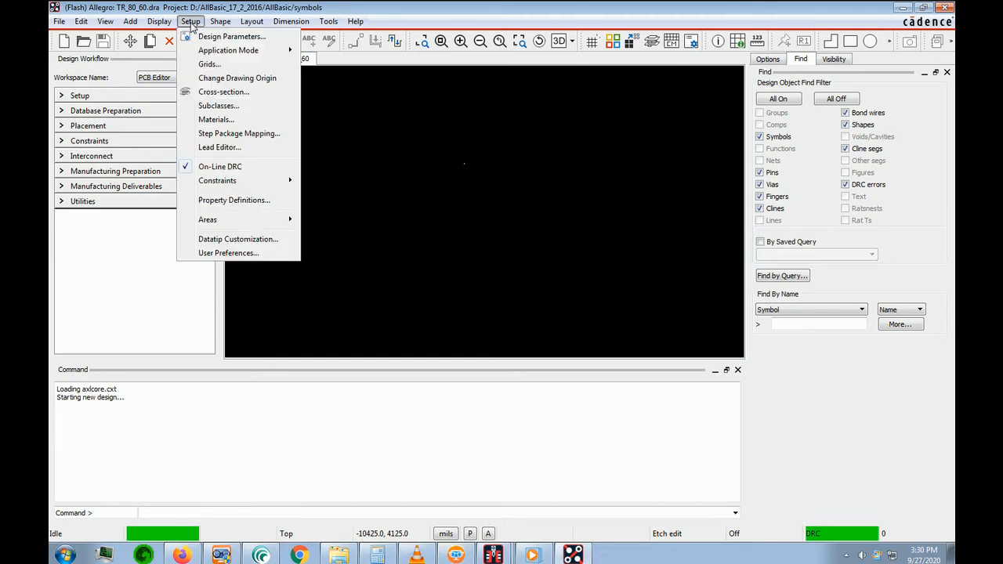
pyautogui.click(227, 37)
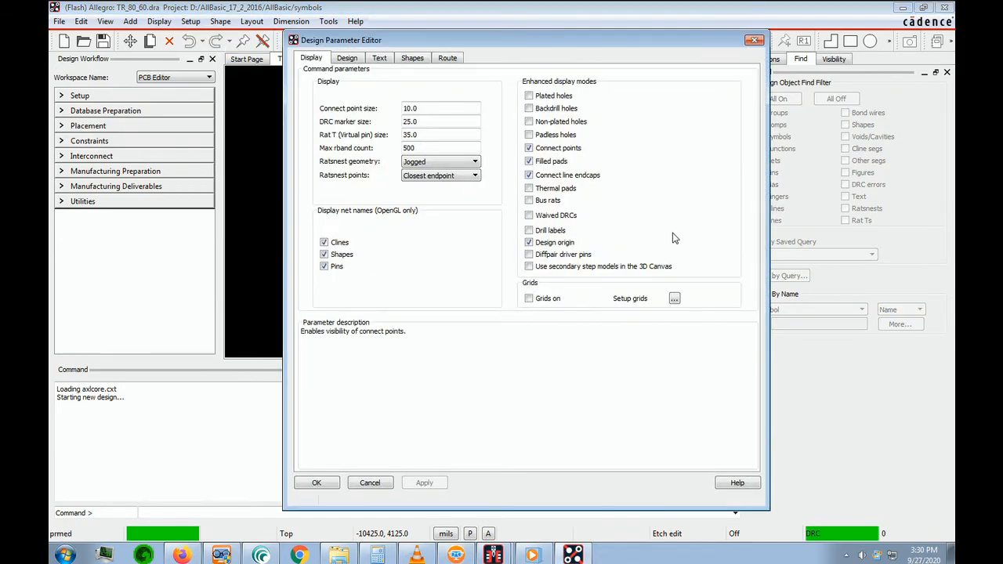
pyautogui.click(348, 60)
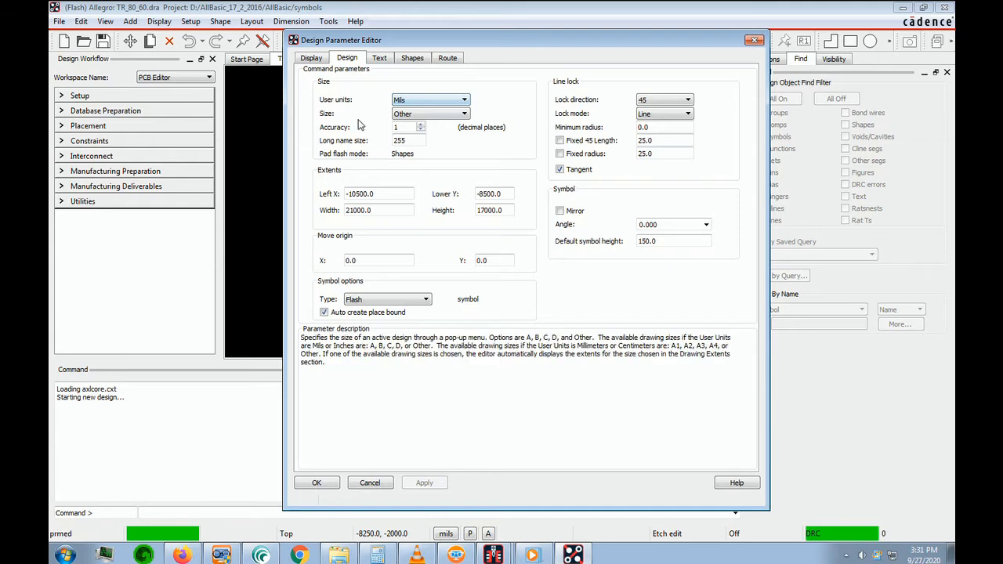
pyautogui.click(464, 114)
pyautogui.click(431, 126)
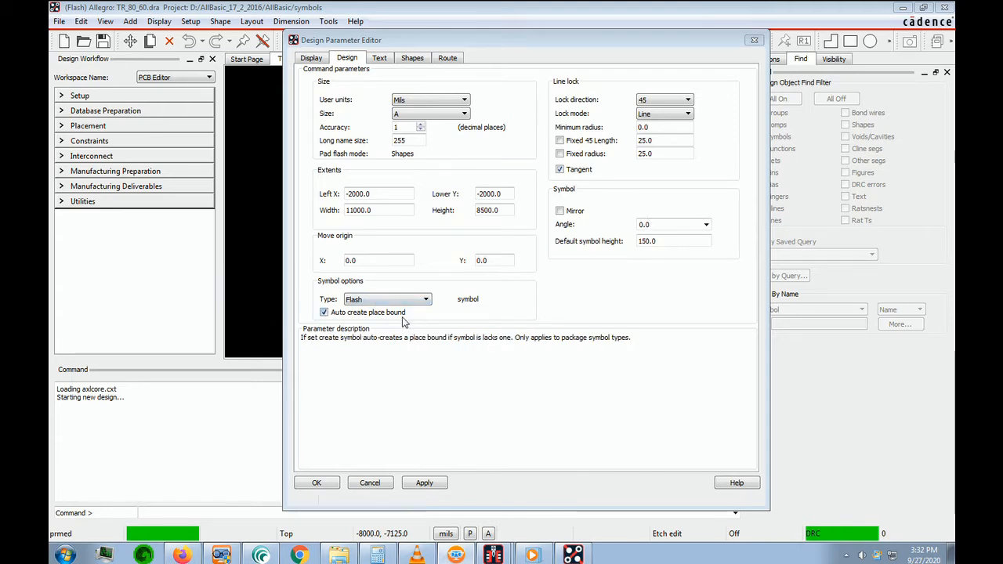
pyautogui.click(317, 483)
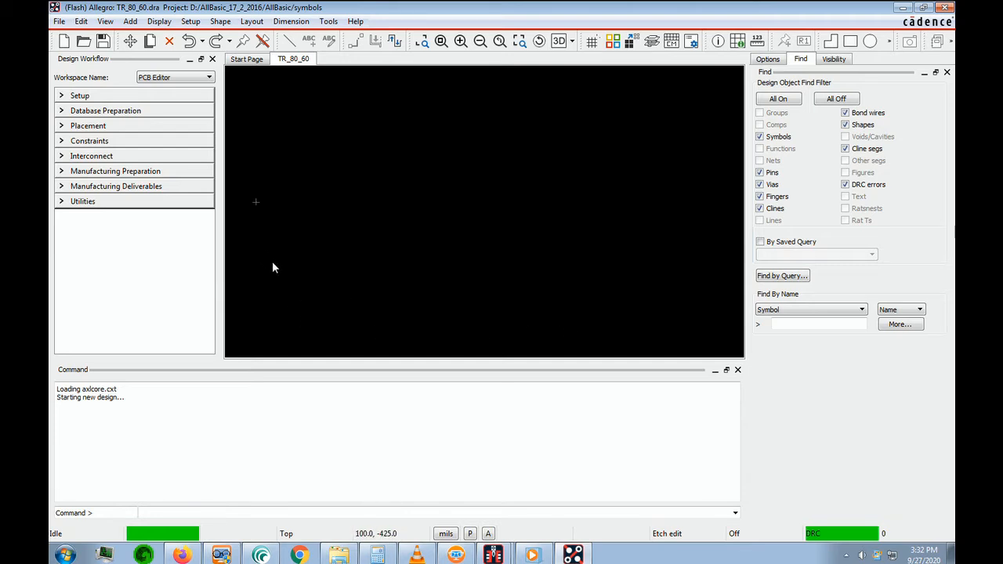
# Center the canvas view on the drawing origin
pyautogui.press('Left')
pyautogui.press('Left')
pyautogui.press('Left')
pyautogui.press('Up')
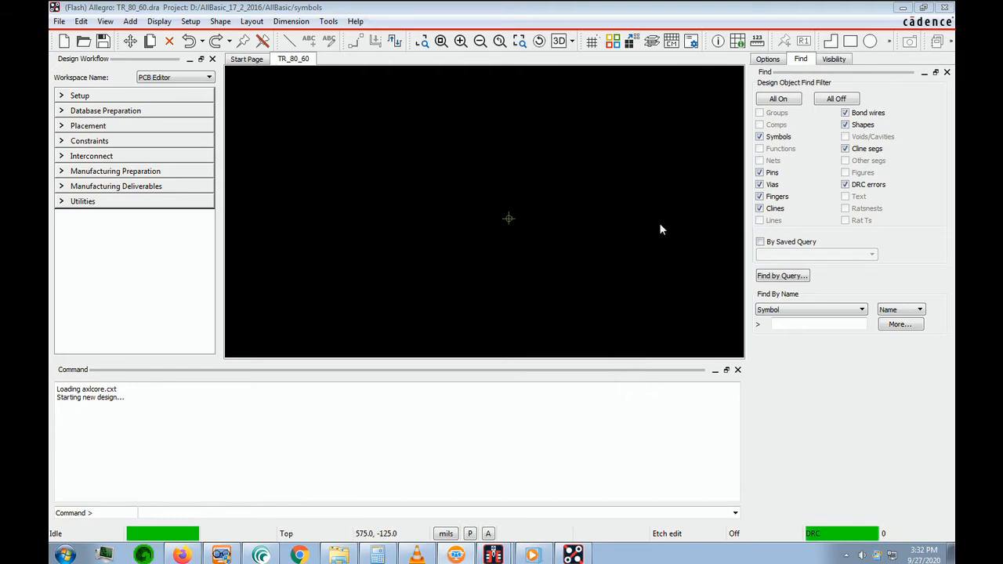
# Start adding a thermal flash and define its inner diameter as 60 mils and outer diameter as 80 mils
pyautogui.click(378, 139)
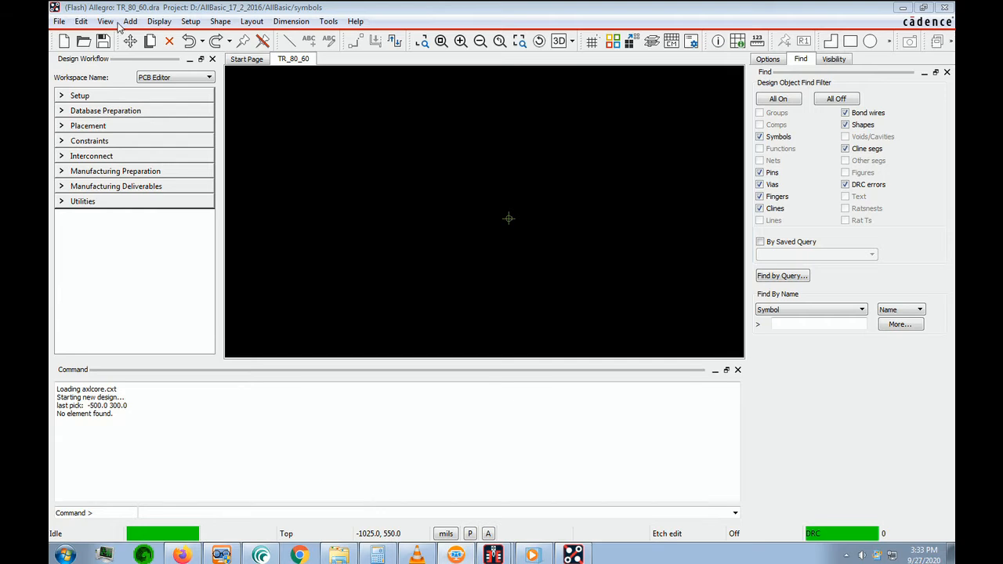
pyautogui.click(130, 21)
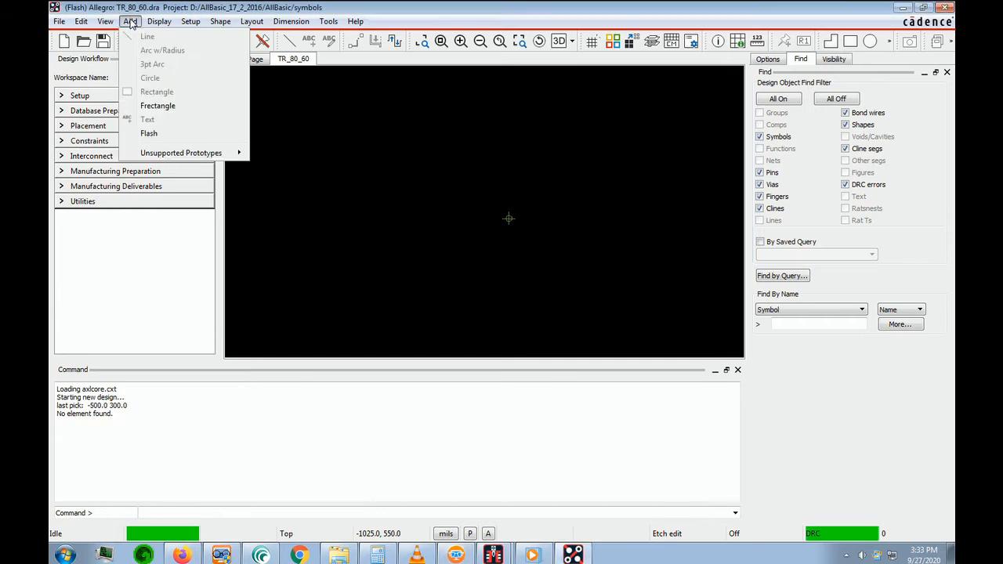
pyautogui.click(148, 133)
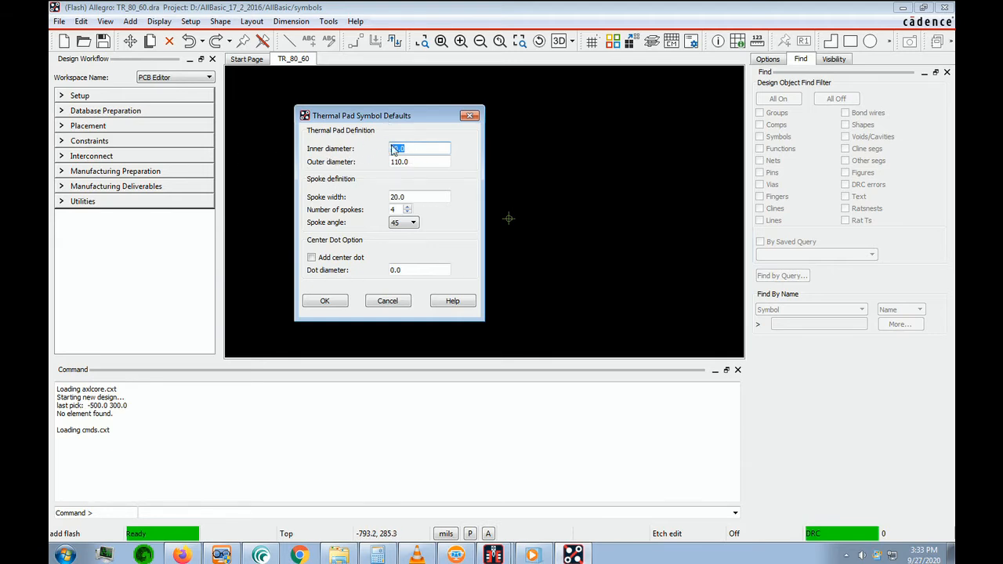
pyautogui.click(663, 238)
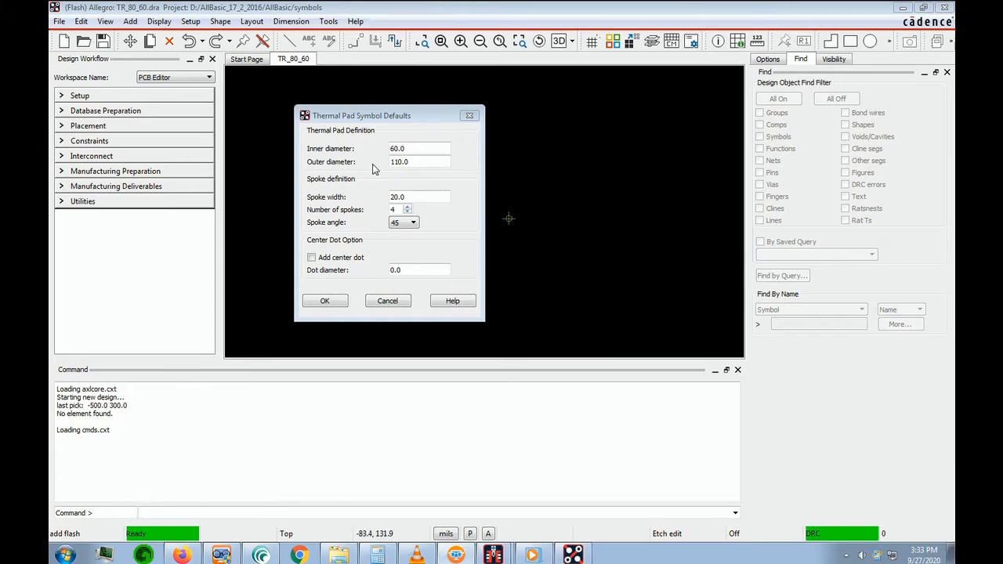
pyautogui.click(436, 163)
pyautogui.doubleClick(413, 162)
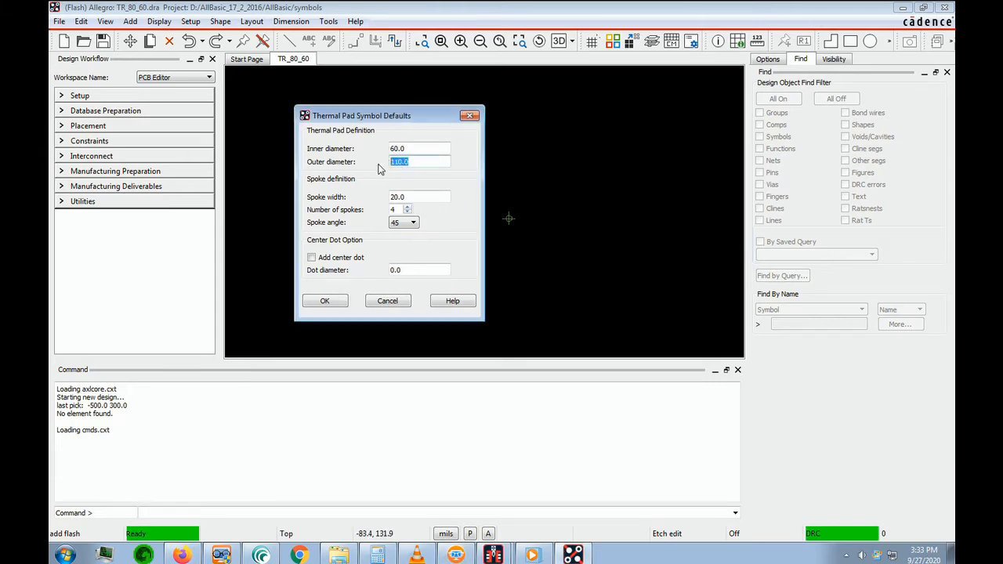
pyautogui.click(667, 222)
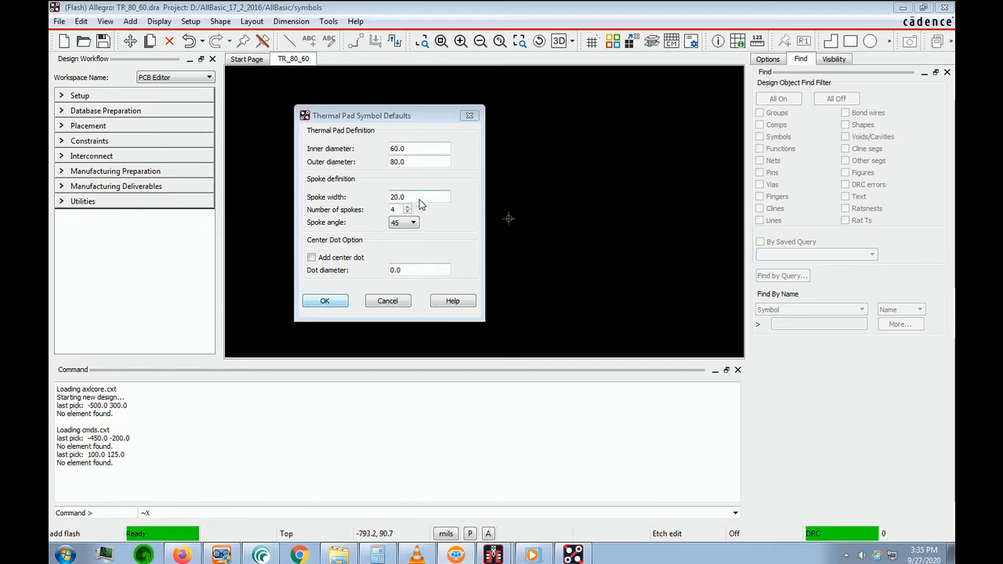
# Set the flash's spoke width to 15 mils, with 4 spokes at 45 degrees, and create the flash
pyautogui.doubleClick(406, 198)
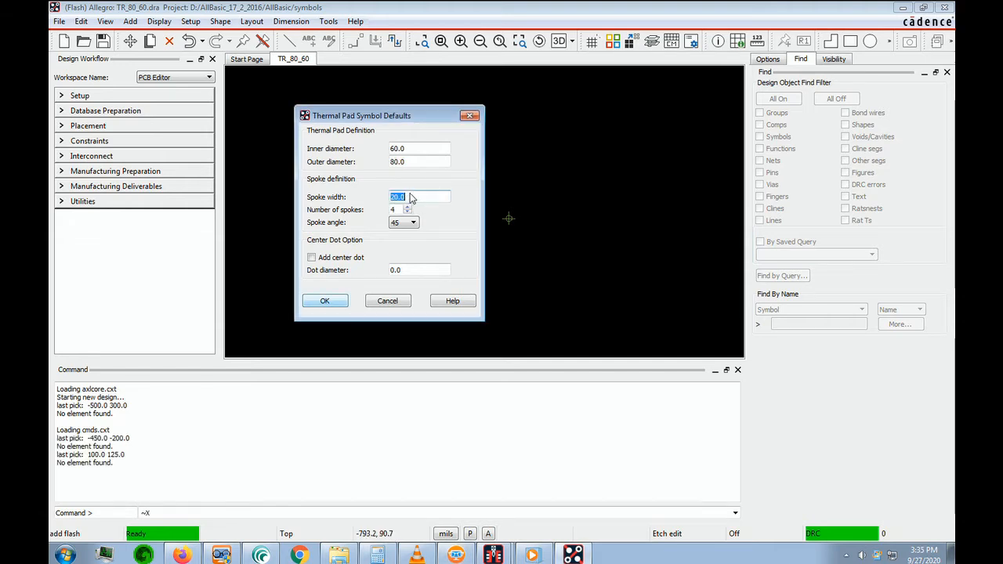
pyautogui.write('15')
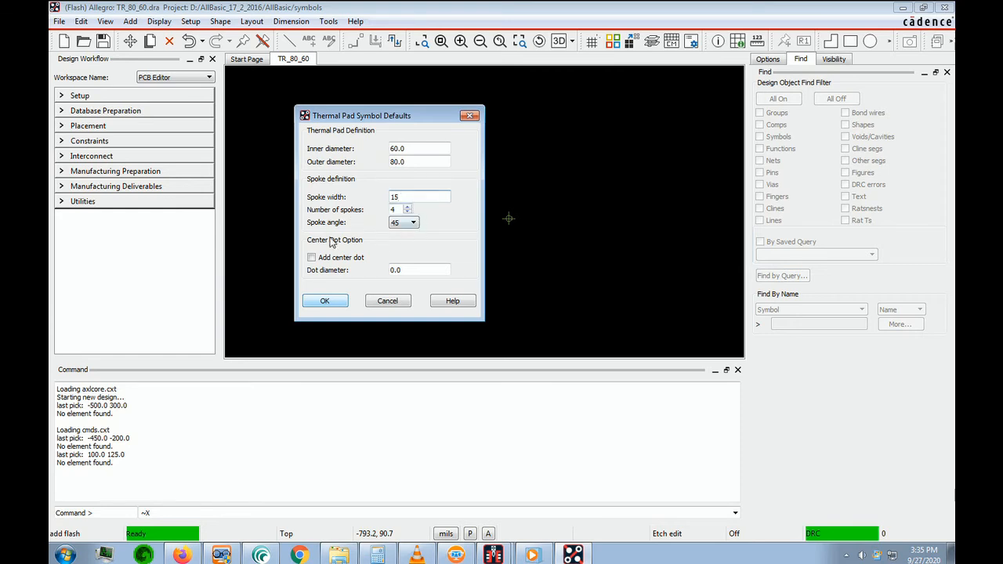
pyautogui.click(396, 223)
pyautogui.click(325, 302)
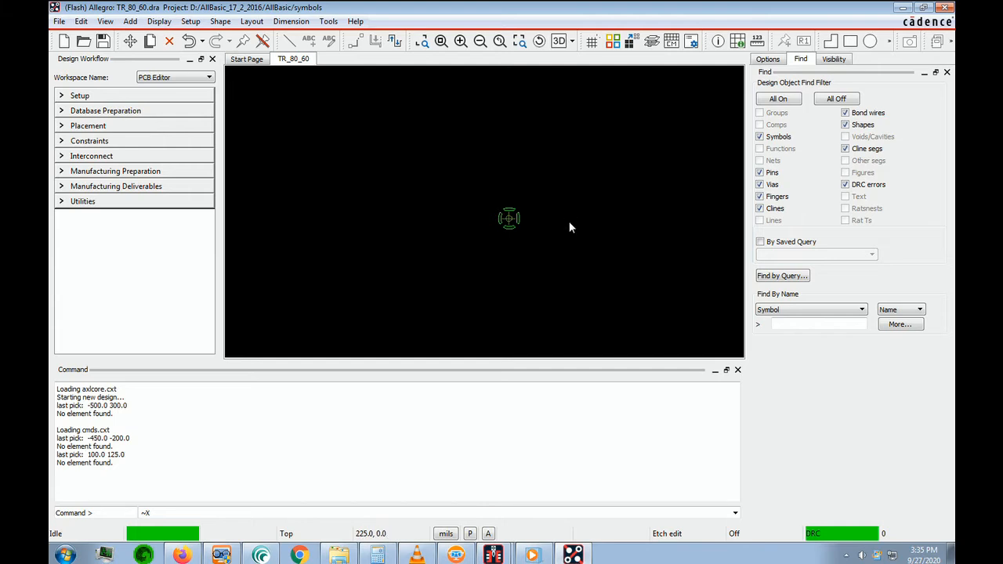
# Save the TR_80_60 flash symbol drawing
pyautogui.scroll(4, 524, 248)
pyautogui.scroll(-2, 524, 254)
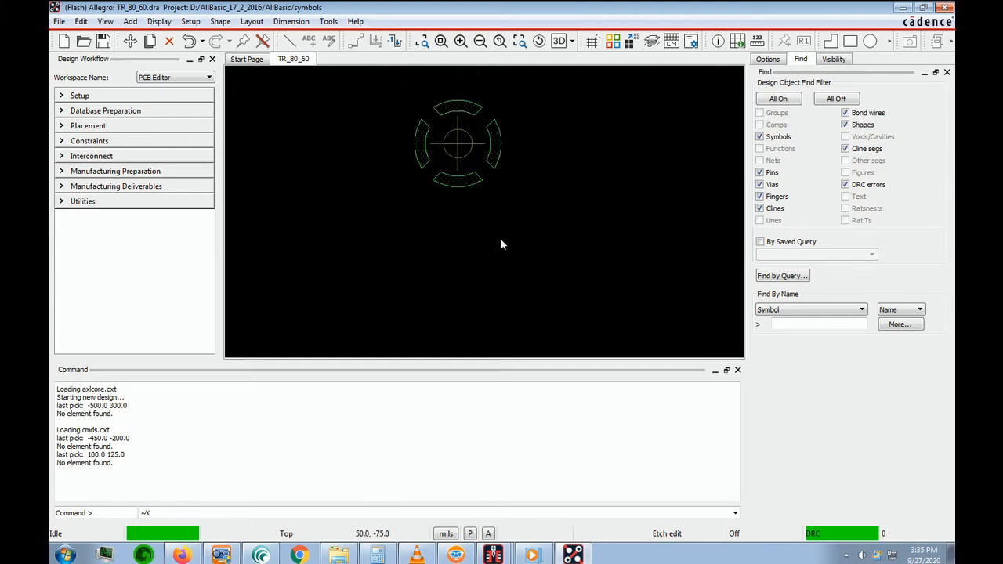
pyautogui.press('Up')
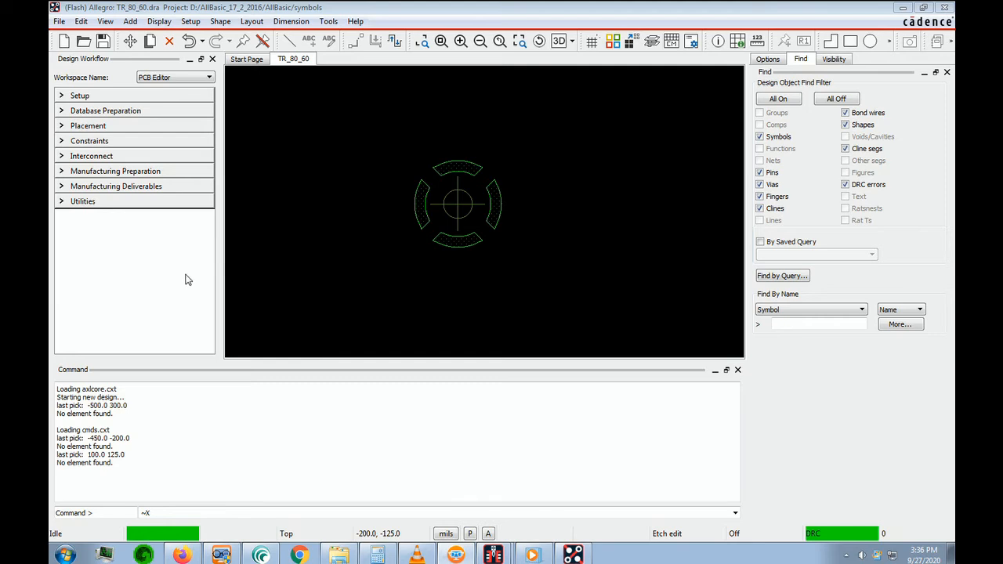
pyautogui.click(59, 22)
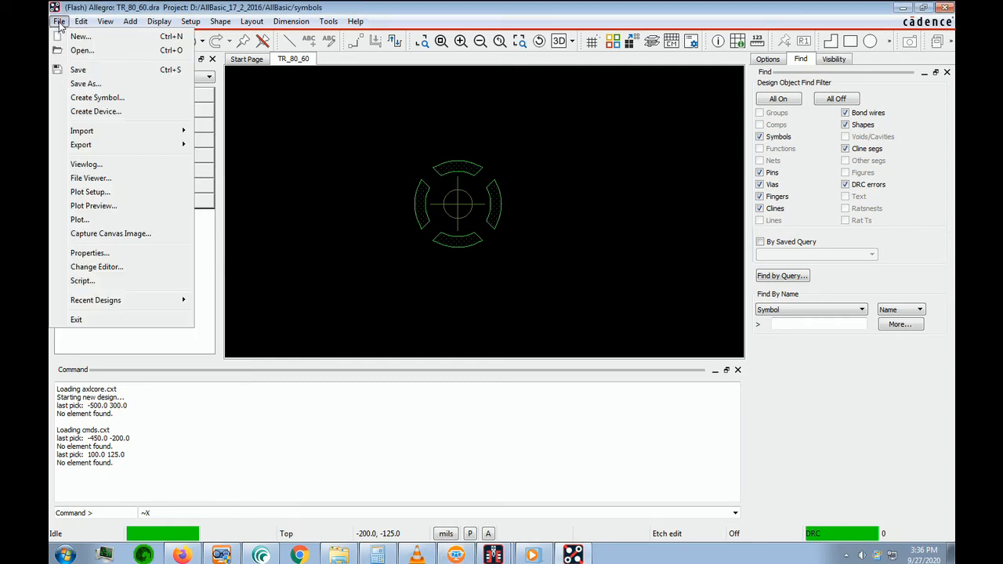
pyautogui.click(79, 69)
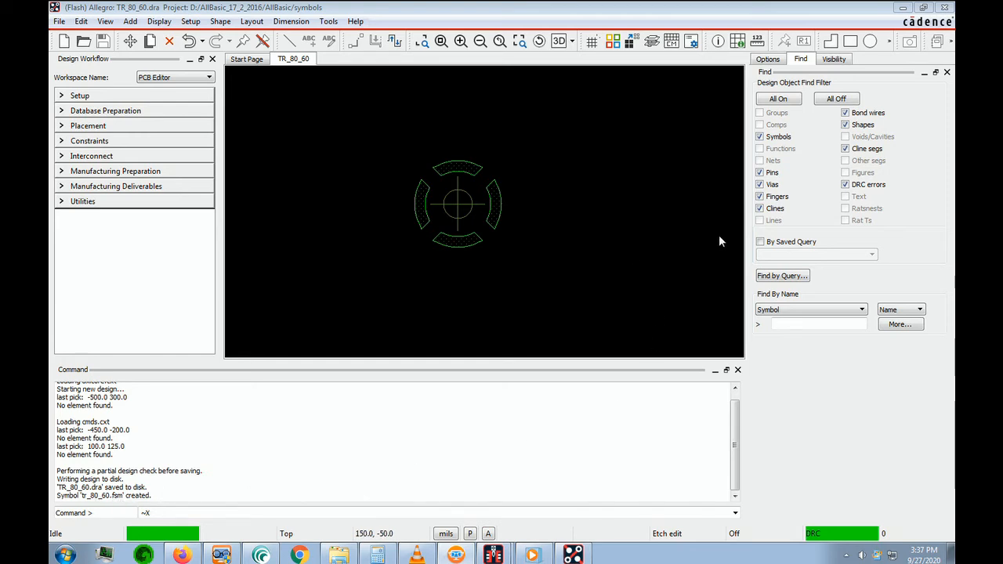
# Exit the symbol editor and assign tr_80_60.fsm as the flash symbol of the DEFAULT INTERNAL thermal pad in Padstack Editor
pyautogui.click(59, 21)
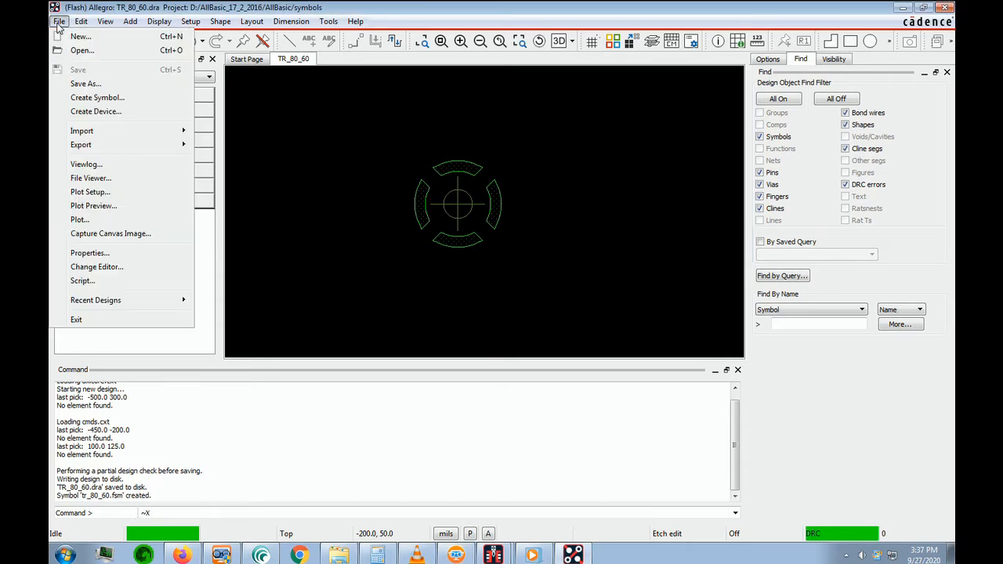
pyautogui.click(77, 320)
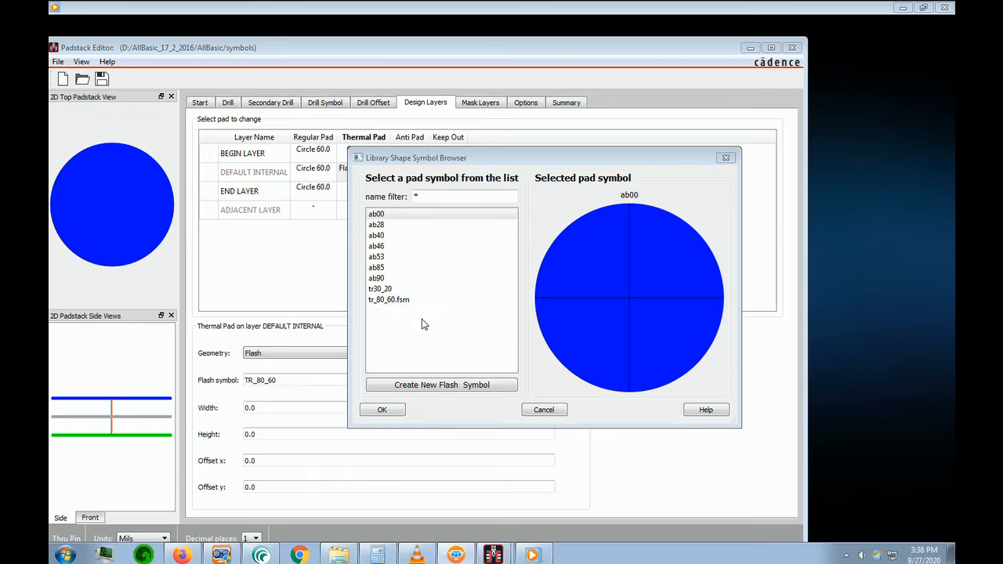
pyautogui.click(398, 302)
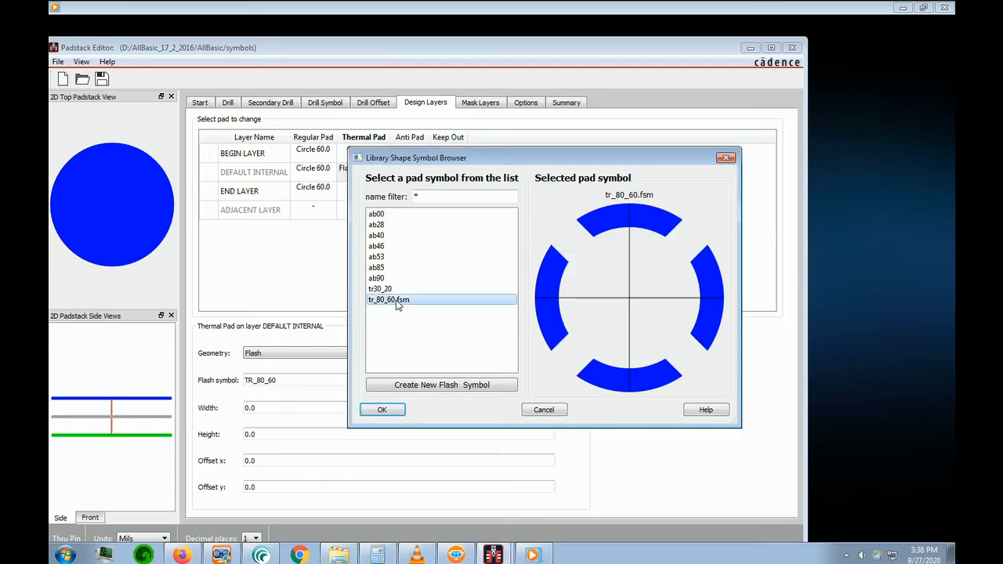
pyautogui.click(389, 412)
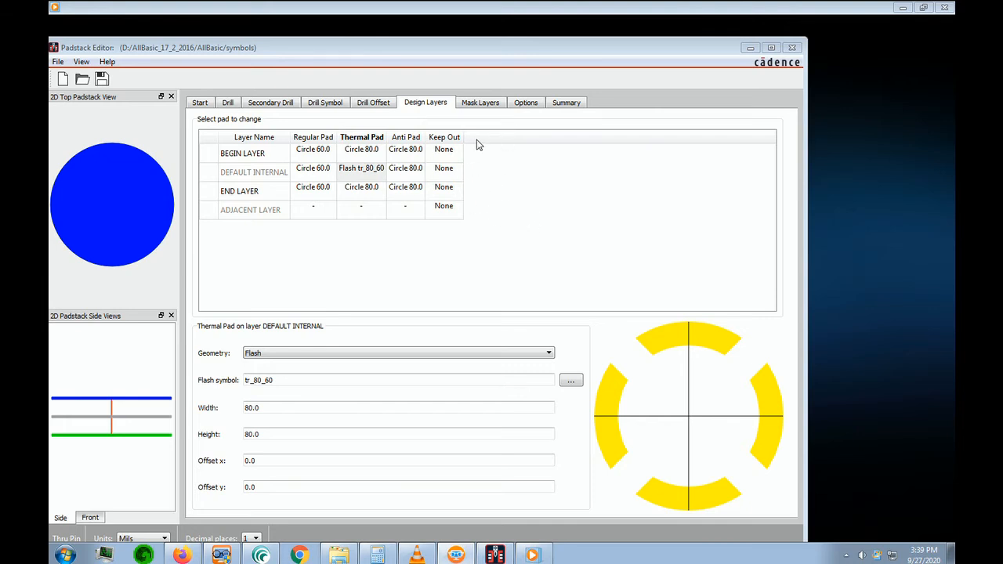
# Define the SOLDERMASK_TOP pad as a circle with a diameter of 70 mils
pyautogui.click(481, 105)
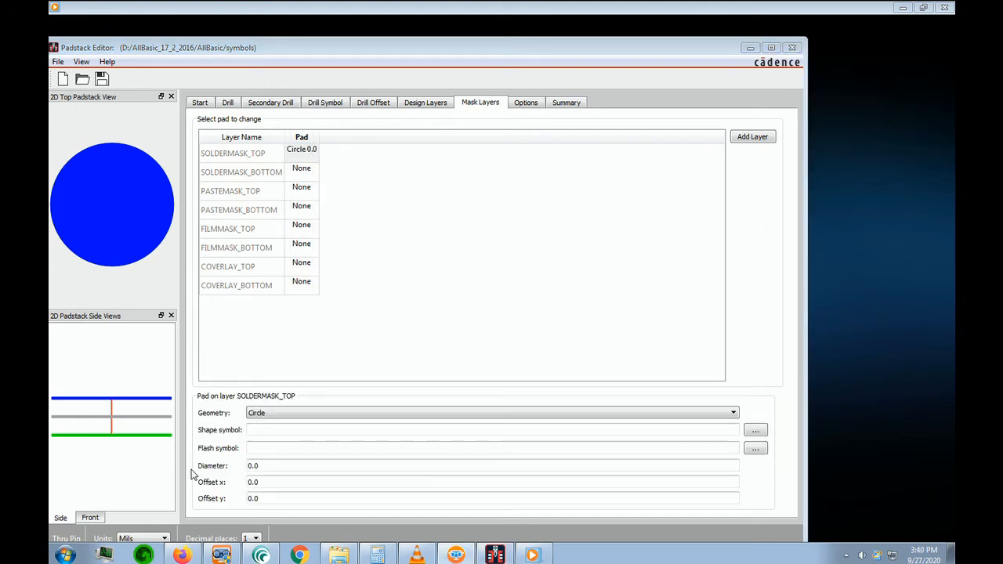
pyautogui.click(548, 255)
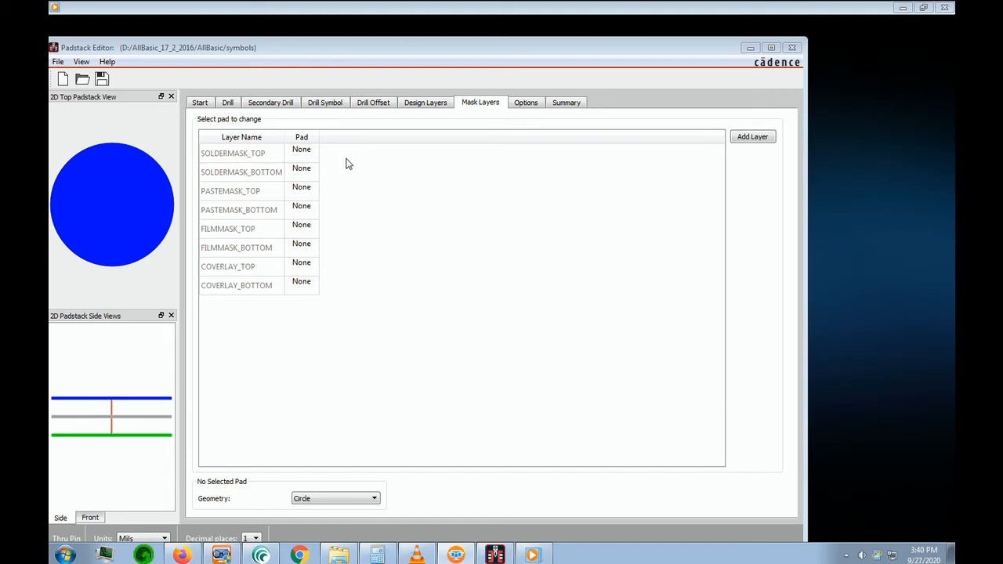
pyautogui.click(304, 154)
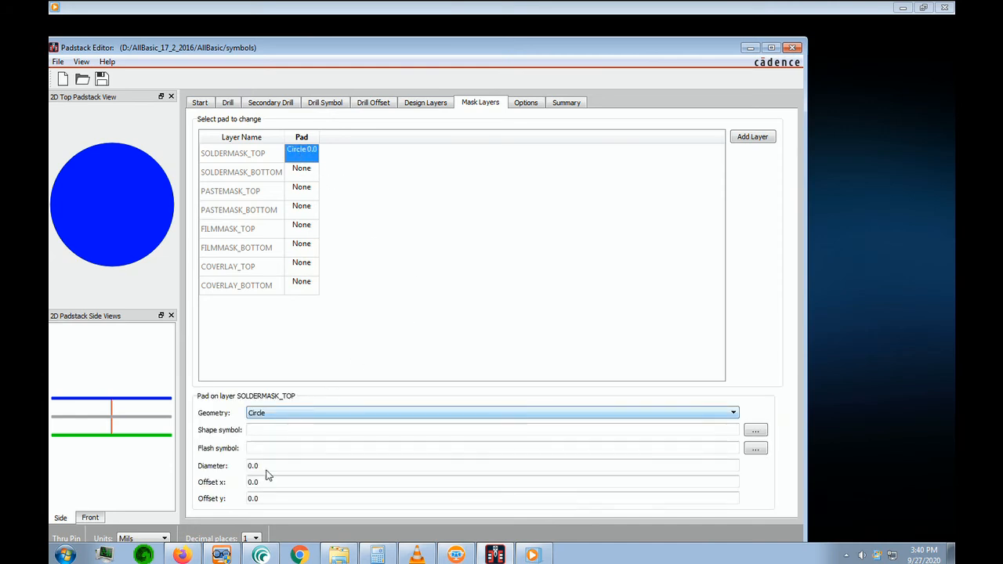
pyautogui.moveTo(273, 469); pyautogui.dragTo(229, 469)
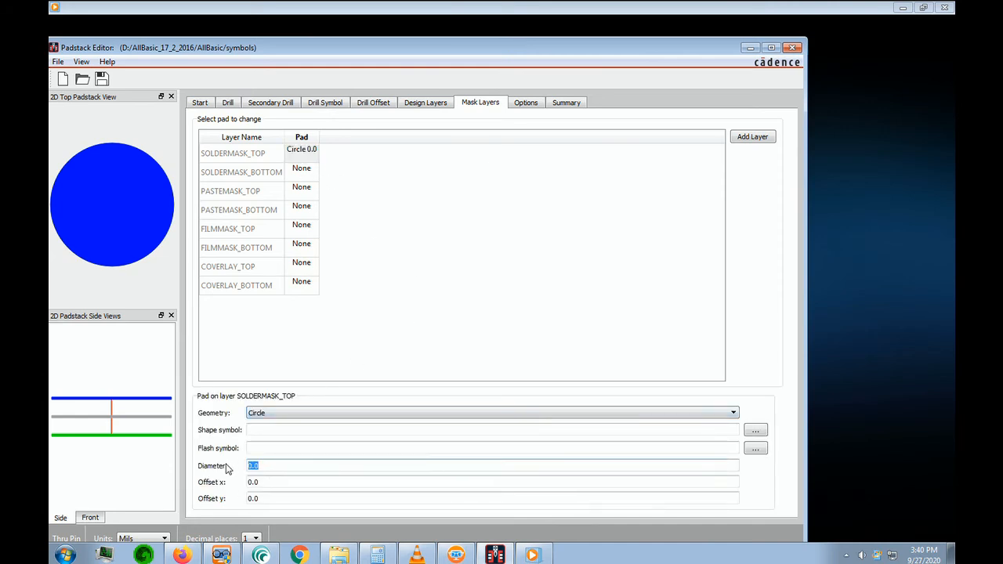
pyautogui.write('70')
pyautogui.press('Tab')
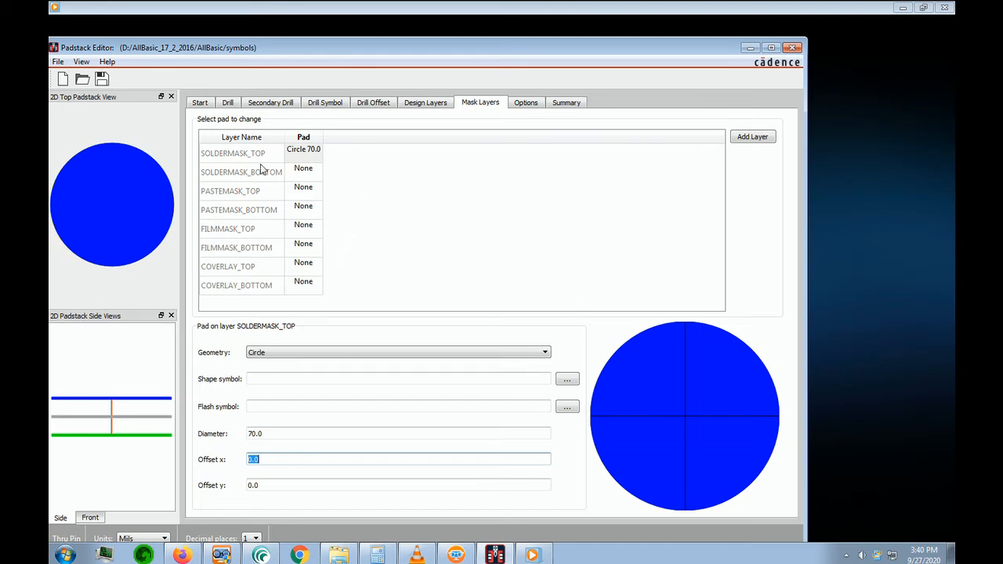
# Copy the SOLDERMASK_TOP pad definition to the SOLDERMASK_BOTTOM layer
pyautogui.click(302, 152)
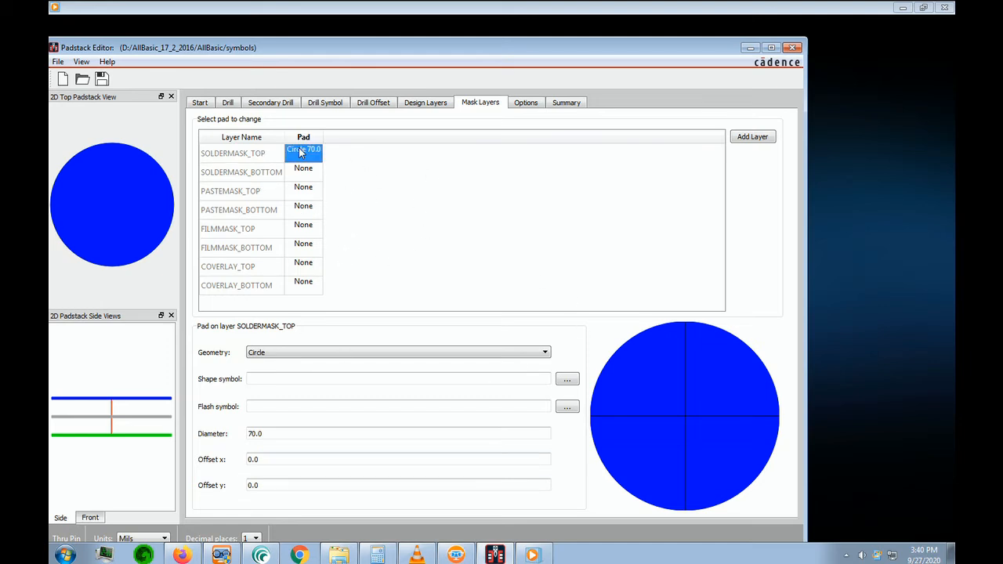
pyautogui.rightClick(299, 152)
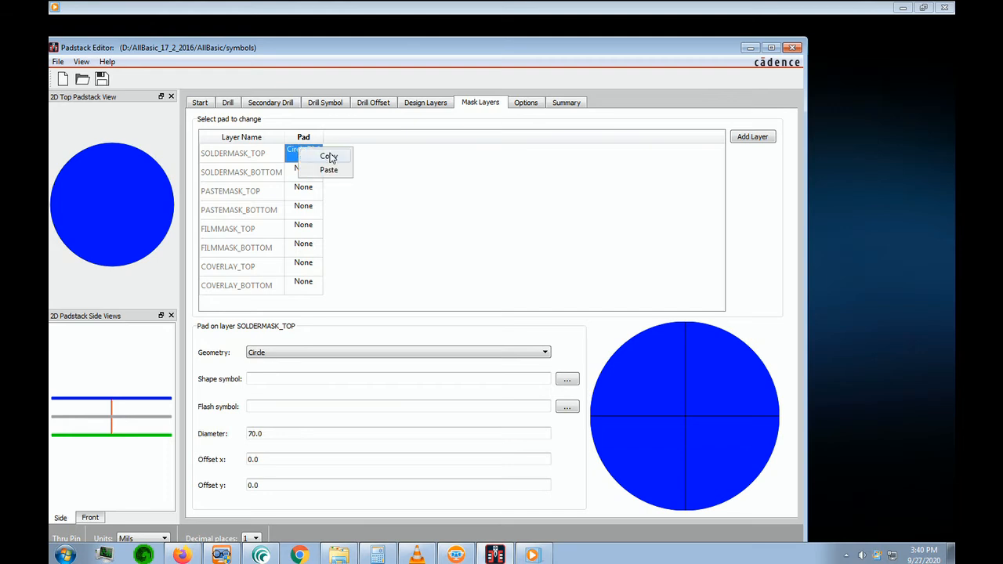
pyautogui.click(336, 157)
pyautogui.click(313, 172)
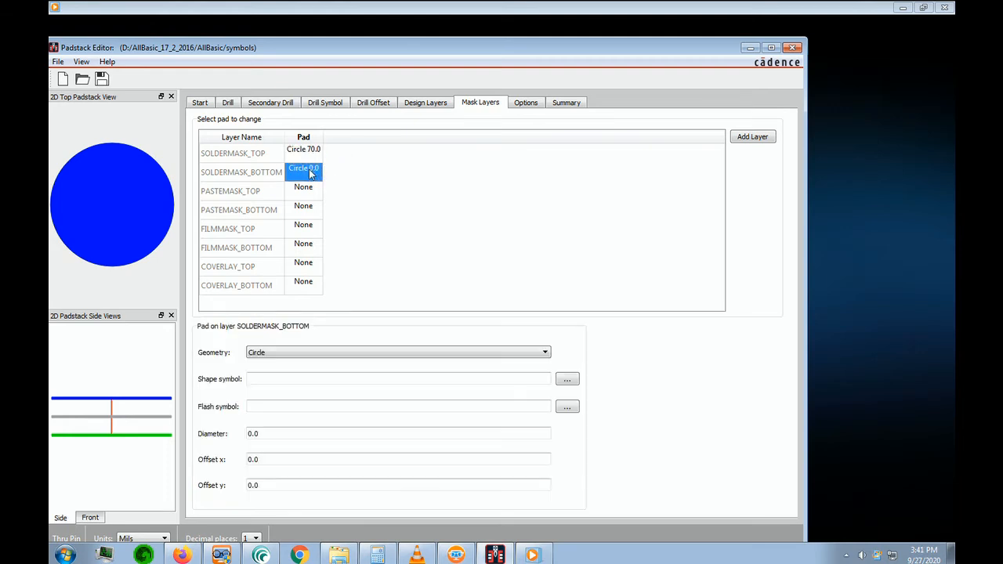
pyautogui.rightClick(310, 174)
pyautogui.click(345, 196)
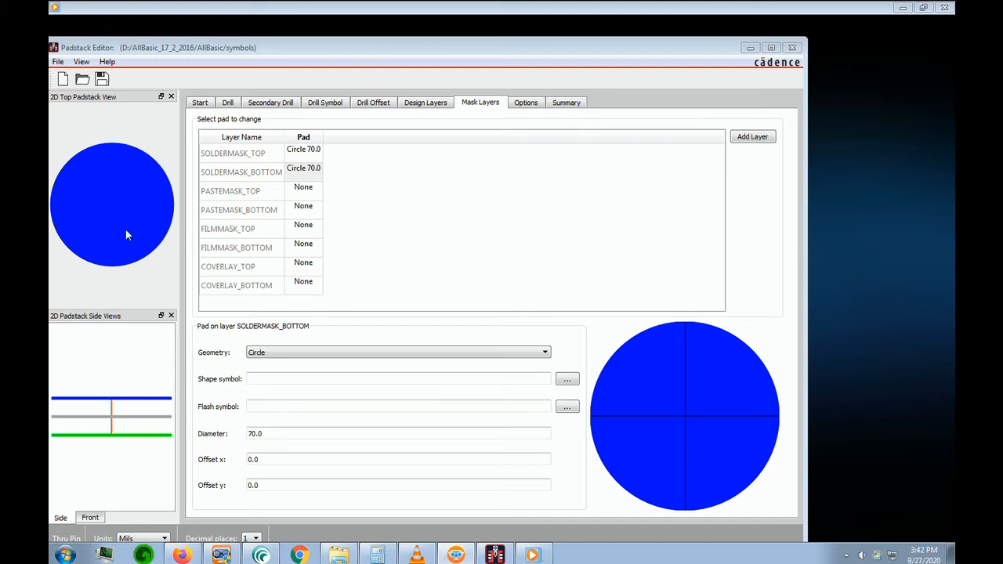
# Set the circular drill hole's finished diameter to 38 mils and its plus and minus tolerances to 3 mils
pyautogui.click(227, 105)
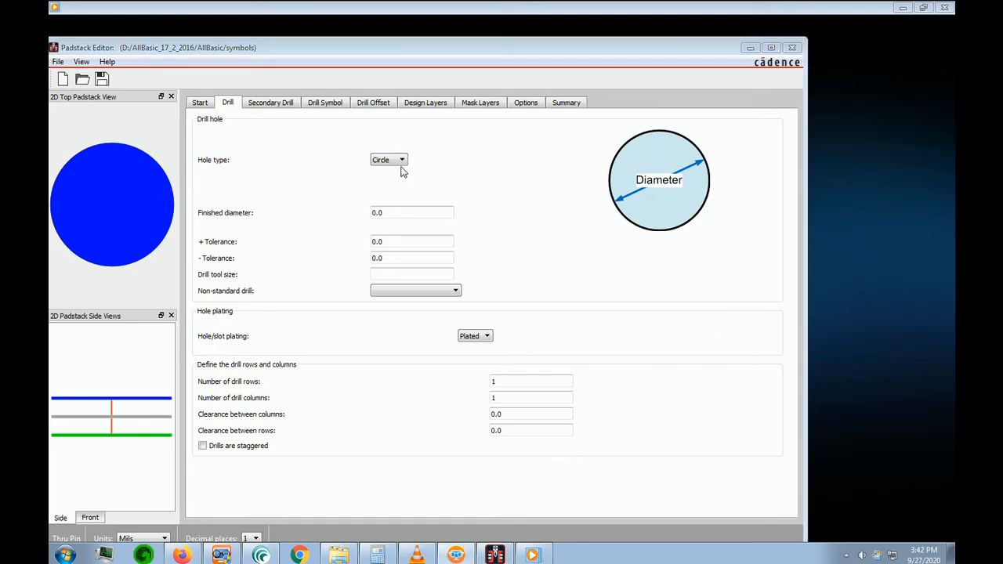
pyautogui.doubleClick(416, 220)
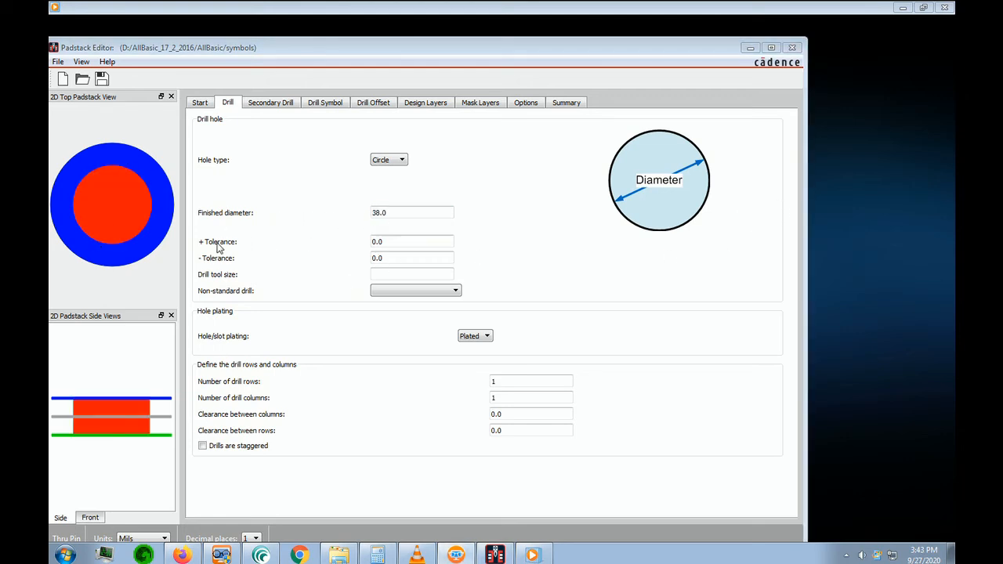
pyautogui.click(410, 246)
pyautogui.moveTo(386, 244); pyautogui.dragTo(306, 237)
# Review the padstack summary's hole and layer data and dismiss the report save dialog
pyautogui.click(566, 103)
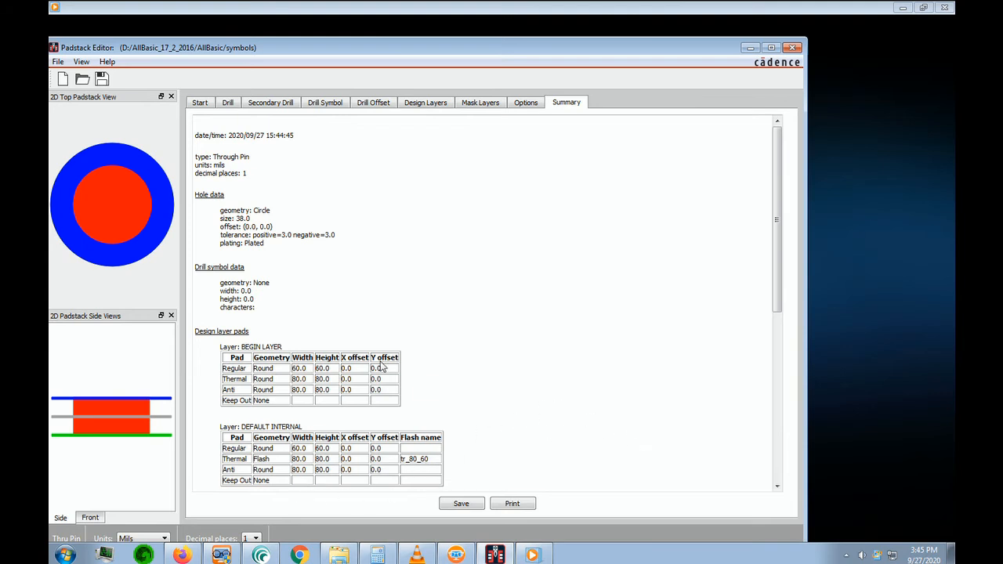
pyautogui.click(470, 505)
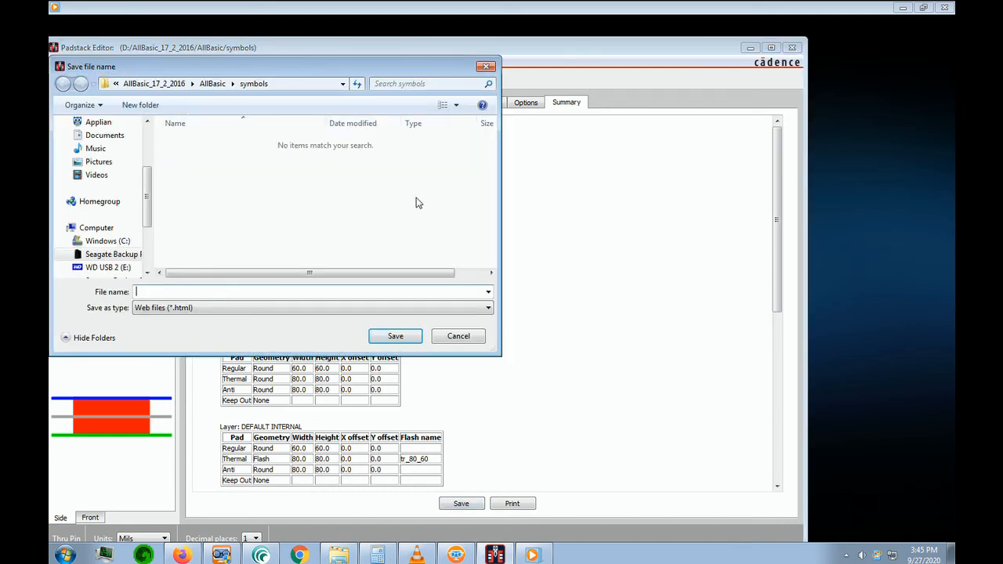
pyautogui.click(486, 67)
# Save the through-pin padstack definition
pyautogui.click(58, 63)
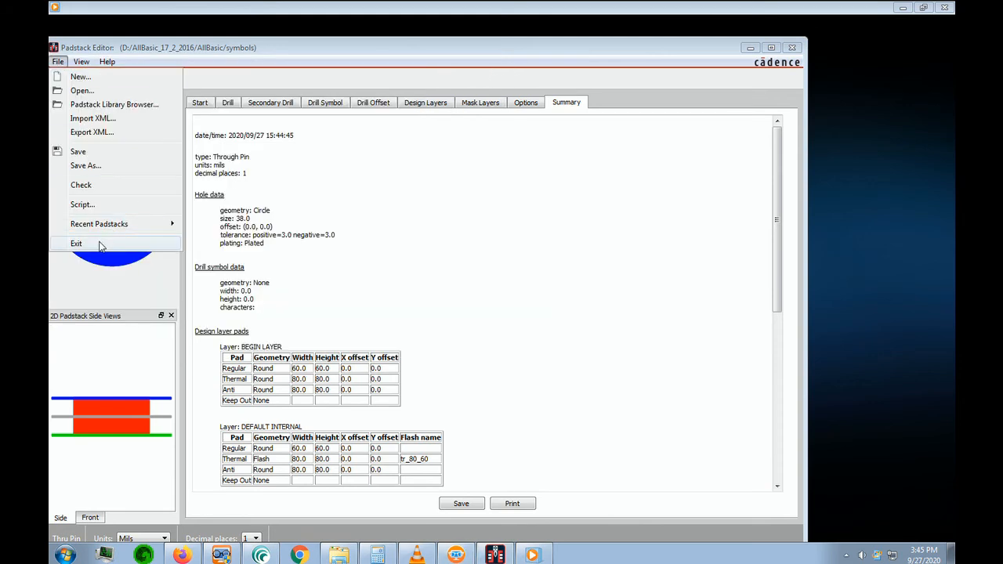
pyautogui.click(462, 551)
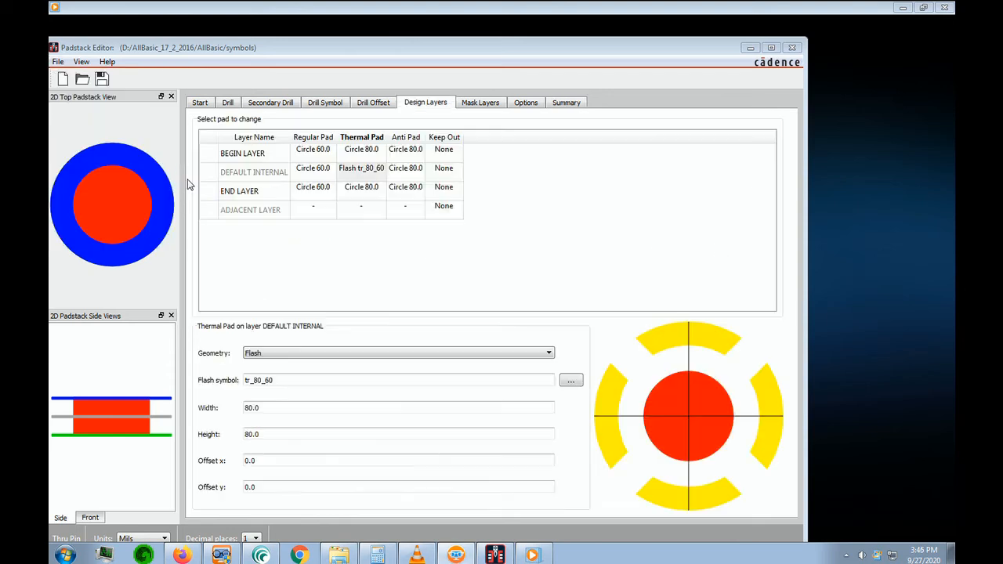
pyautogui.click(58, 62)
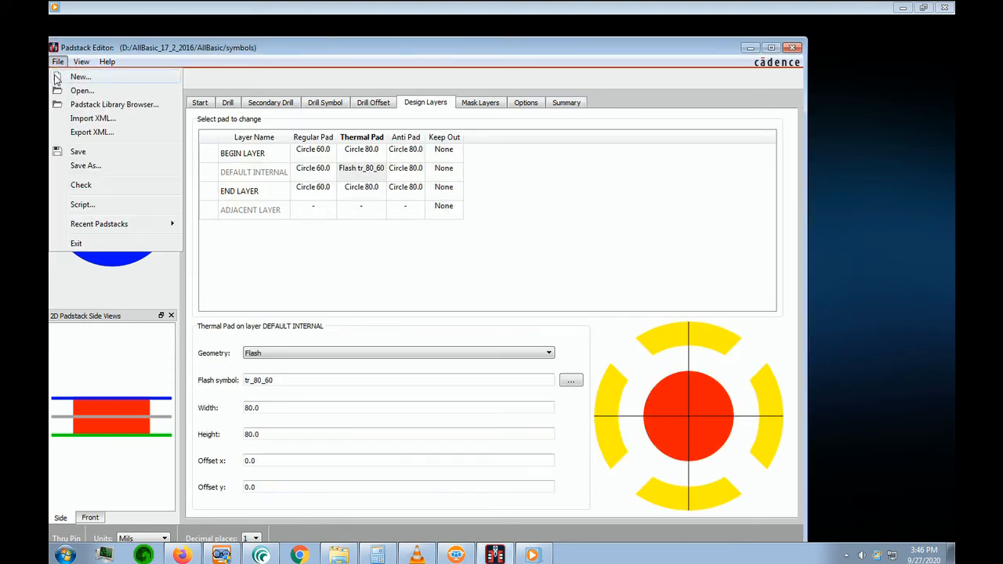
pyautogui.click(94, 153)
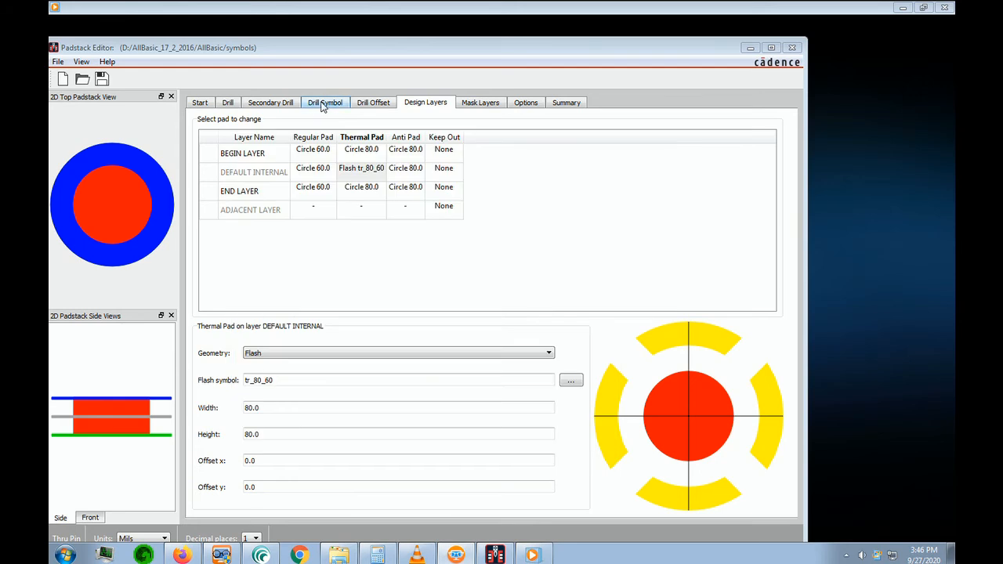
# Define the drill symbol with character A and a drill figure width and height of 60 mils
pyautogui.click(323, 104)
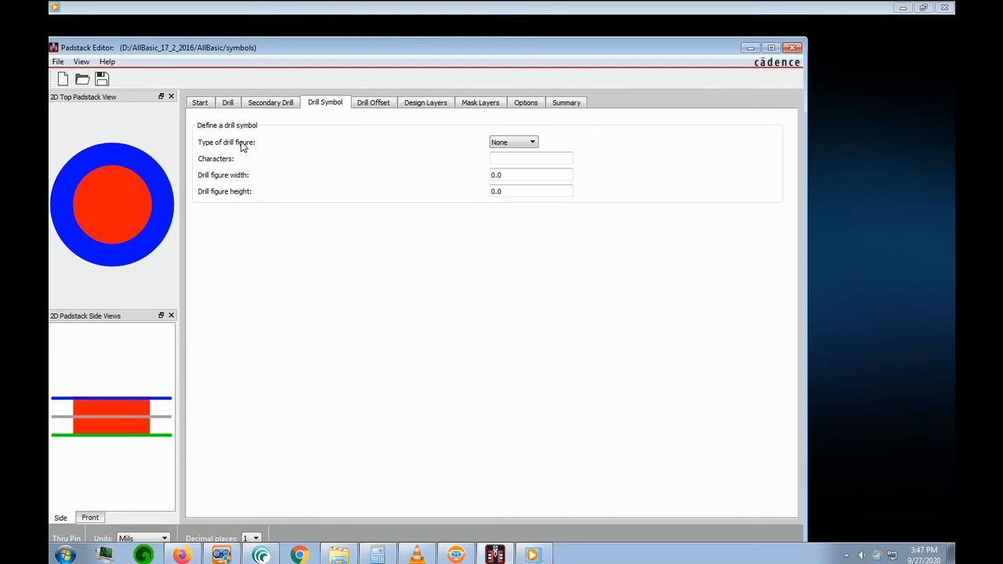
pyautogui.click(524, 162)
pyautogui.click(510, 180)
pyautogui.moveTo(499, 178); pyautogui.dragTo(475, 179)
pyautogui.write('60')
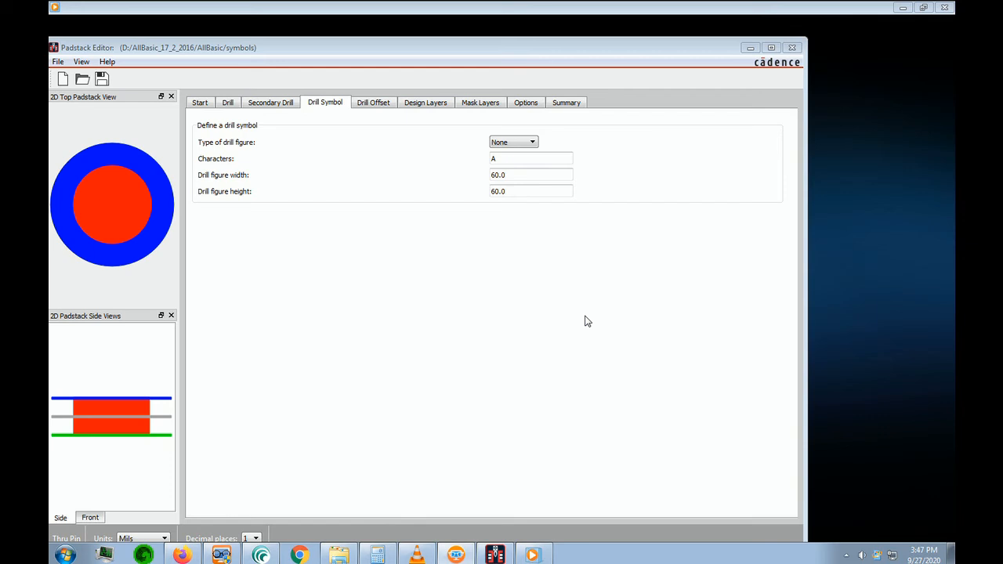
# Check the drill hole settings and the padstack summary, and save the padstack as 60c38d
pyautogui.click(226, 103)
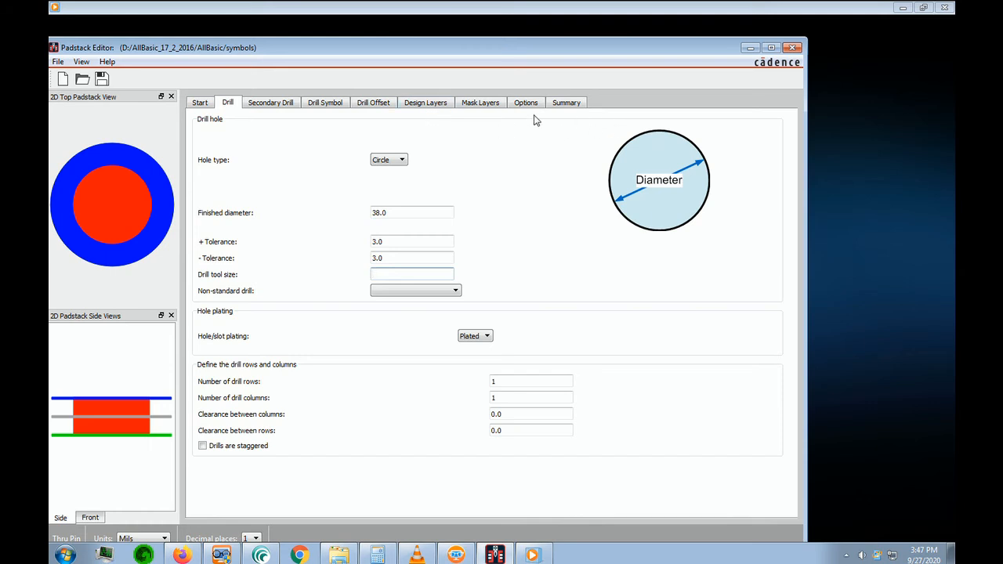
pyautogui.click(571, 108)
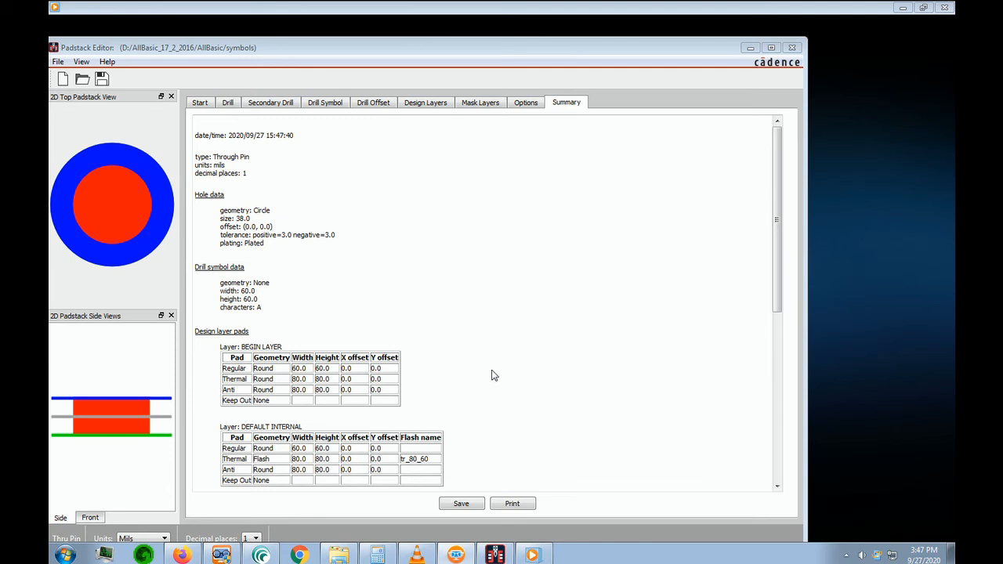
pyautogui.click(58, 63)
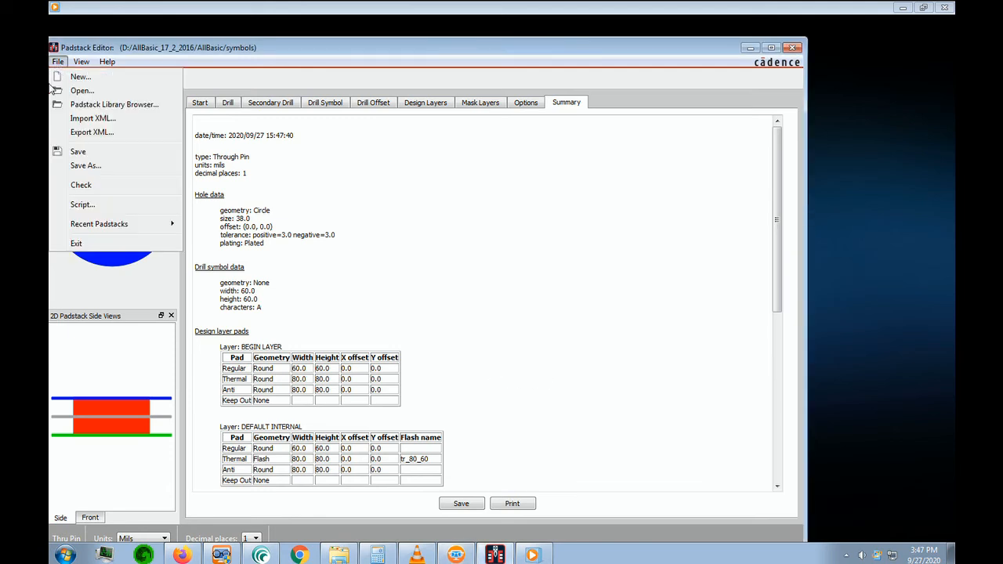
pyautogui.click(79, 152)
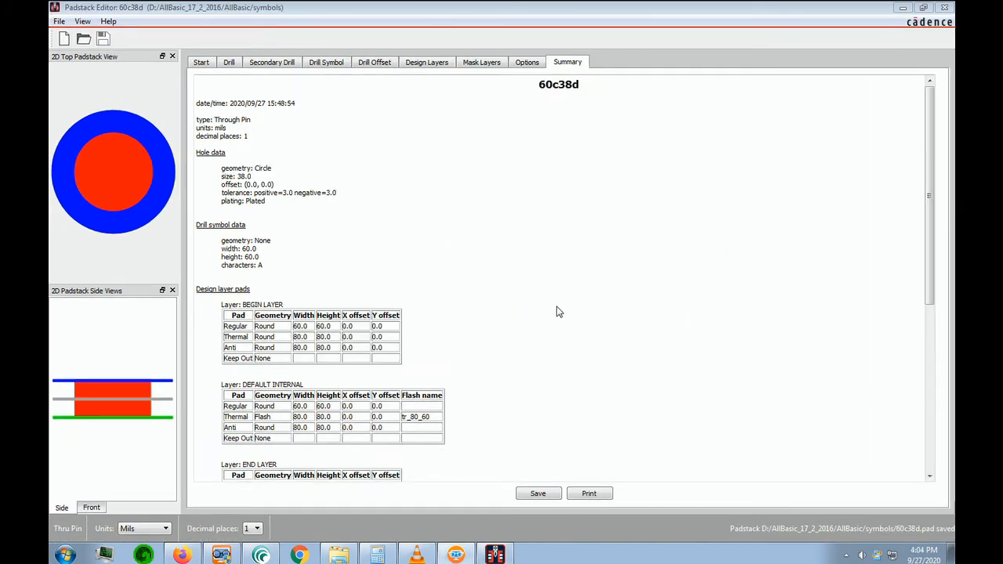
# Save the padstack again under the name 60c38d in the symbols folder, replacing the existing file
pyautogui.click(59, 22)
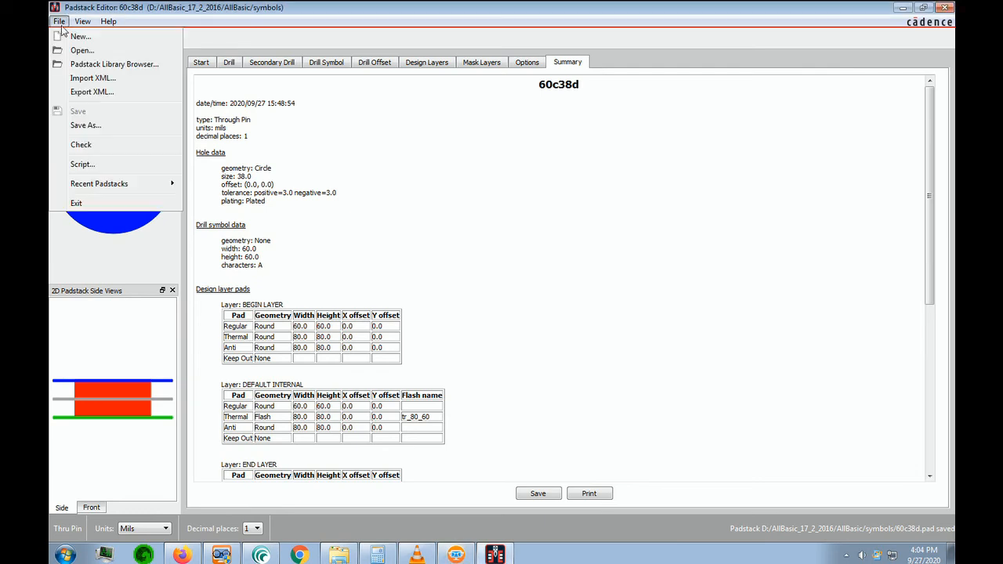
pyautogui.click(87, 126)
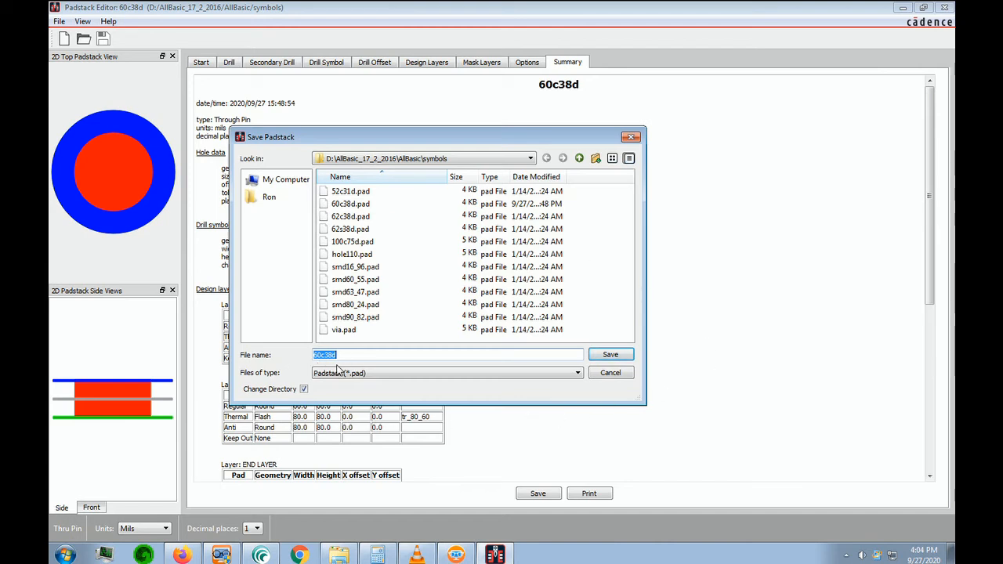
pyautogui.click(609, 355)
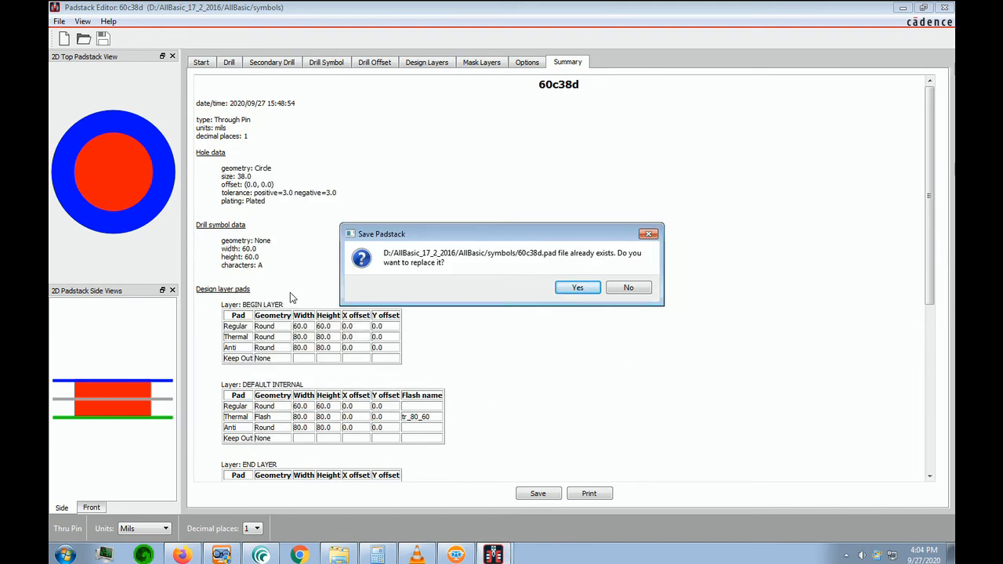
pyautogui.click(580, 292)
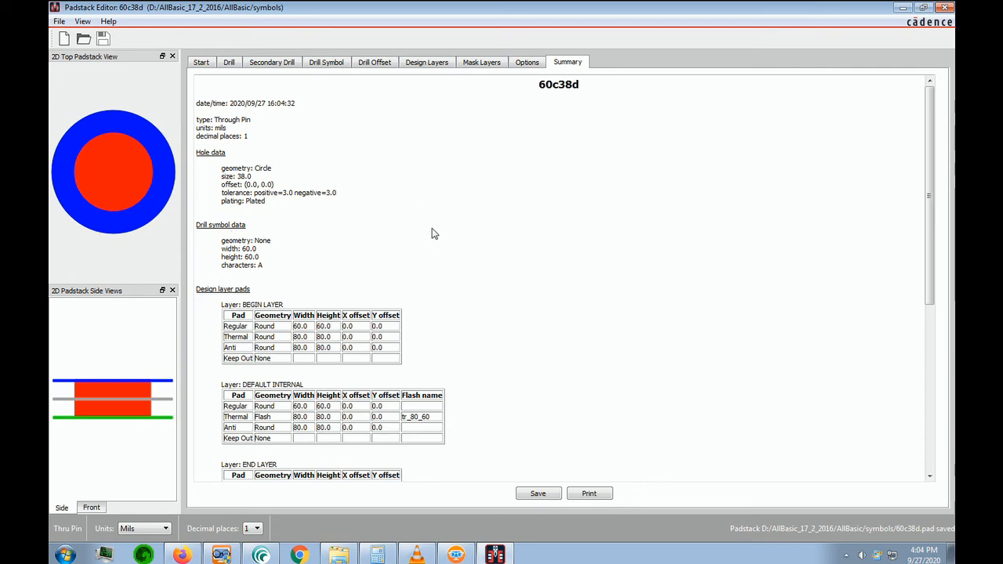
# Check the drill and drill symbol settings, and change the BEGIN LAYER regular pad's geometry to Square
pyautogui.click(228, 62)
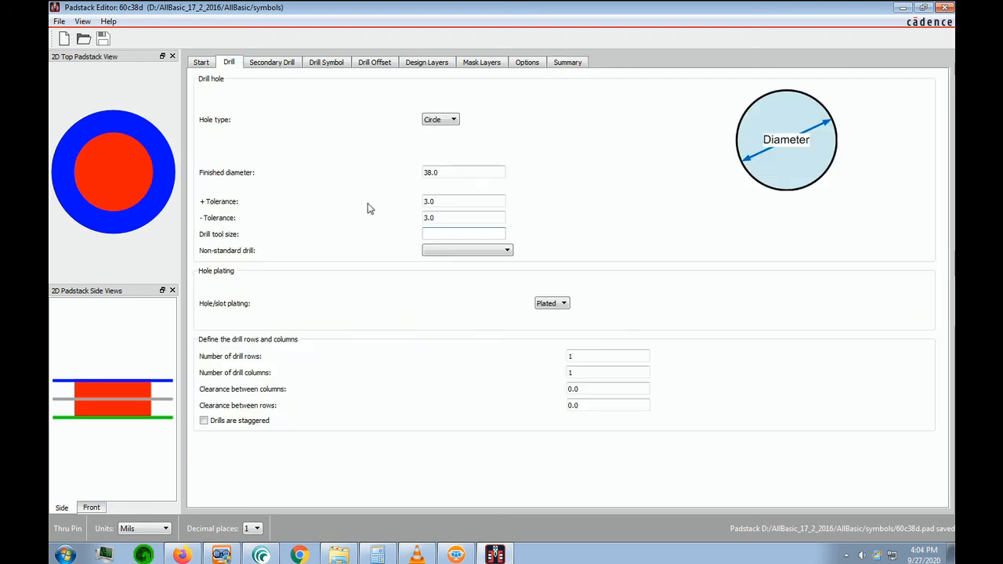
pyautogui.click(327, 64)
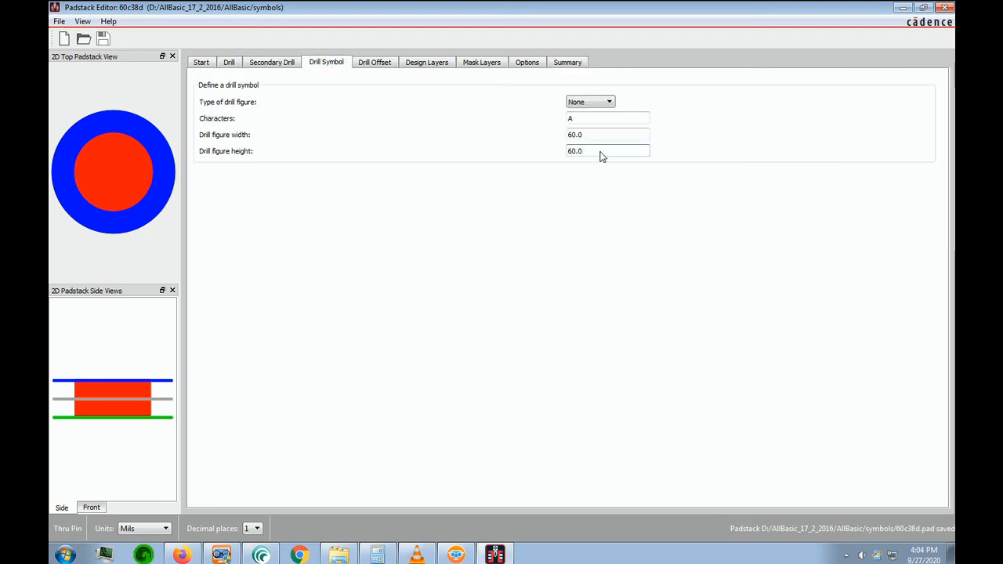
pyautogui.click(438, 67)
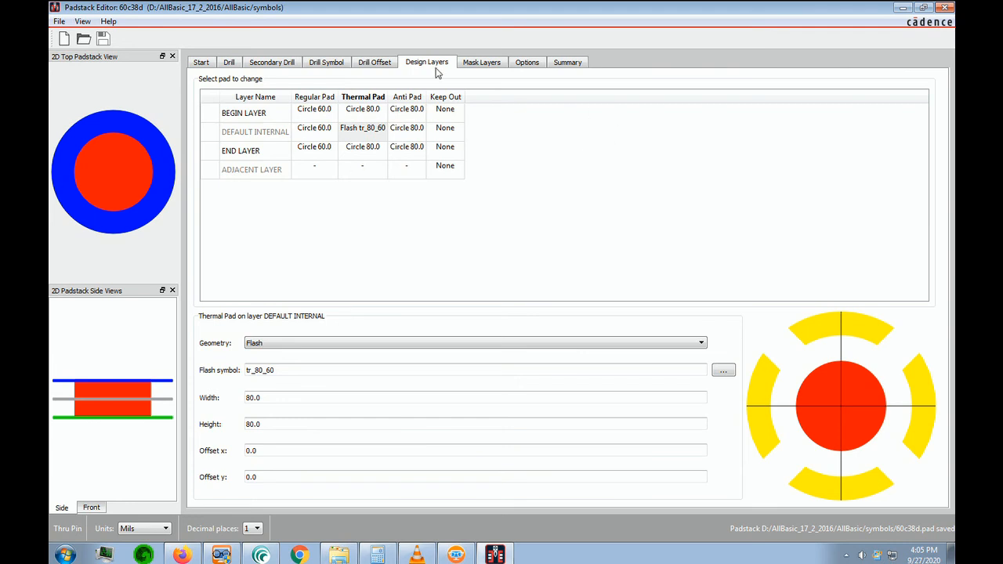
pyautogui.click(325, 118)
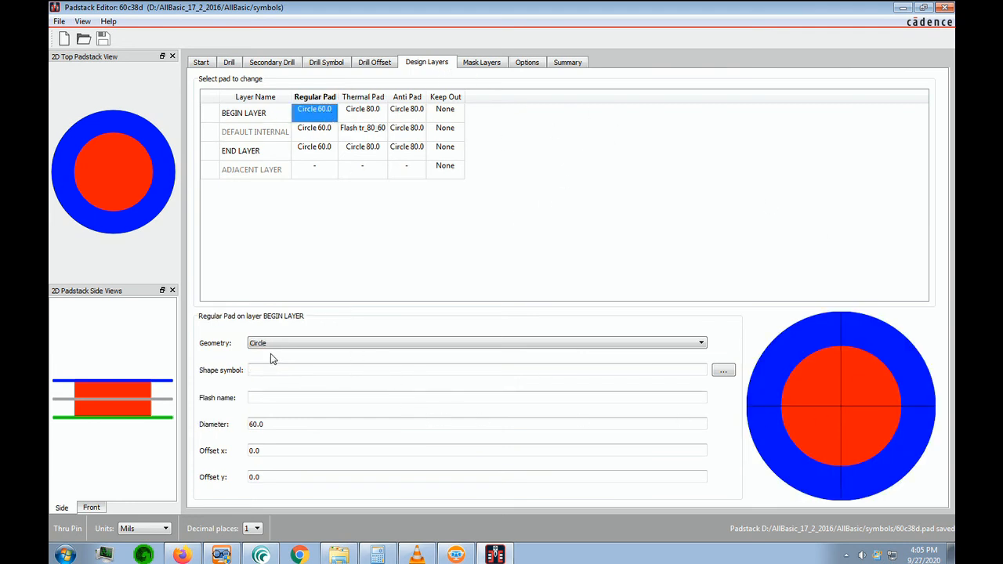
pyautogui.click(703, 344)
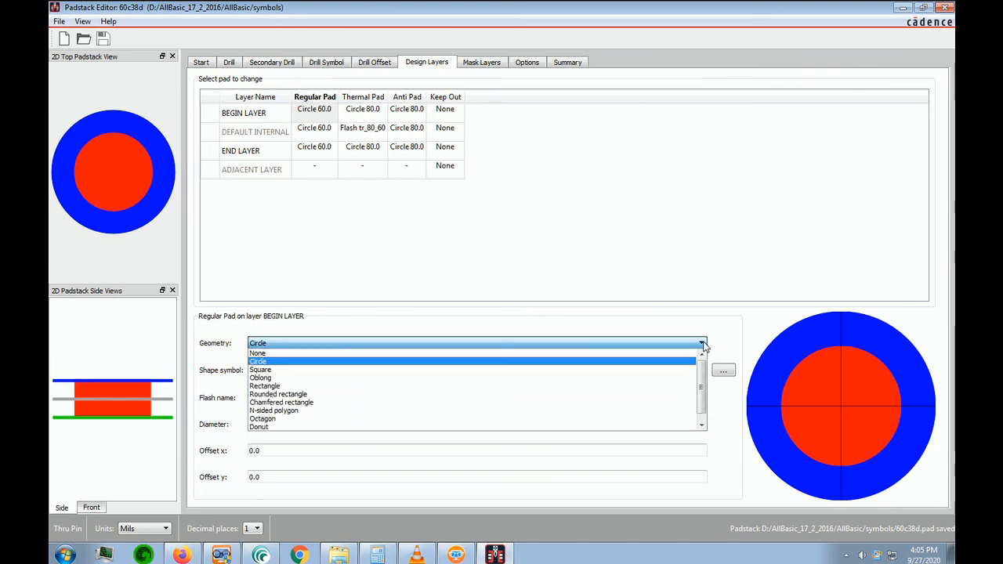
pyautogui.click(289, 370)
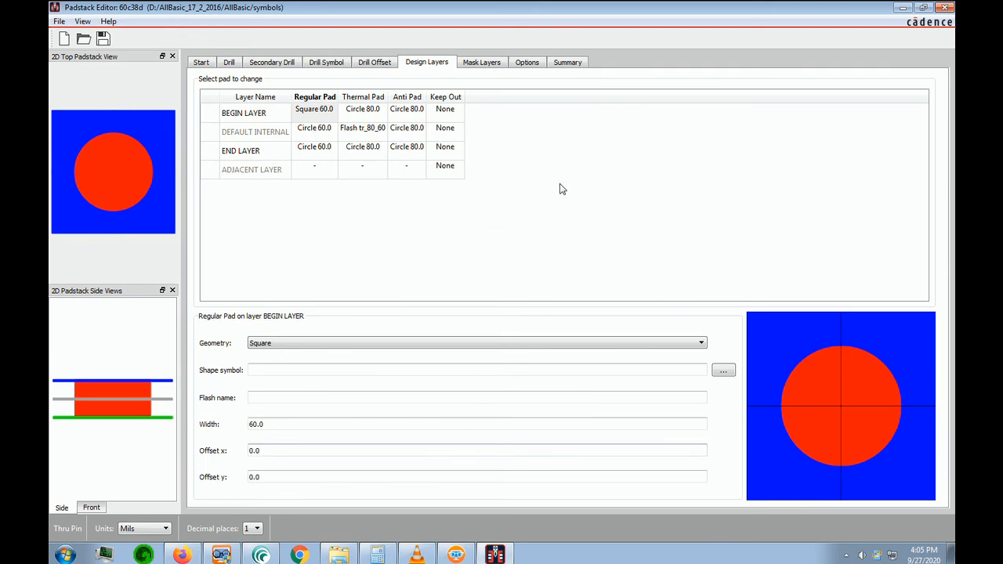
# Copy the square regular pad definition from BEGIN LAYER to the END LAYER regular pad
pyautogui.click(316, 116)
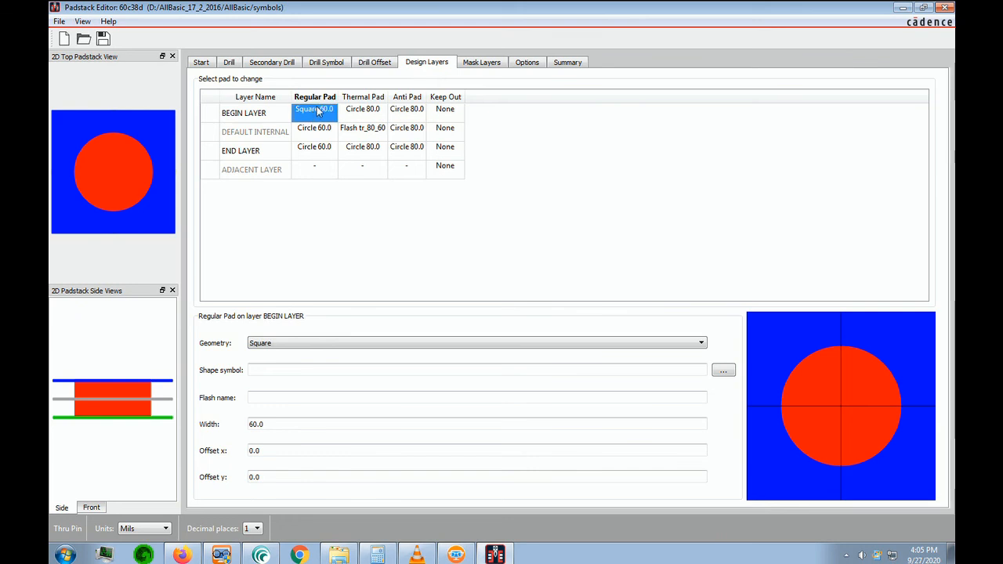
pyautogui.rightClick(317, 112)
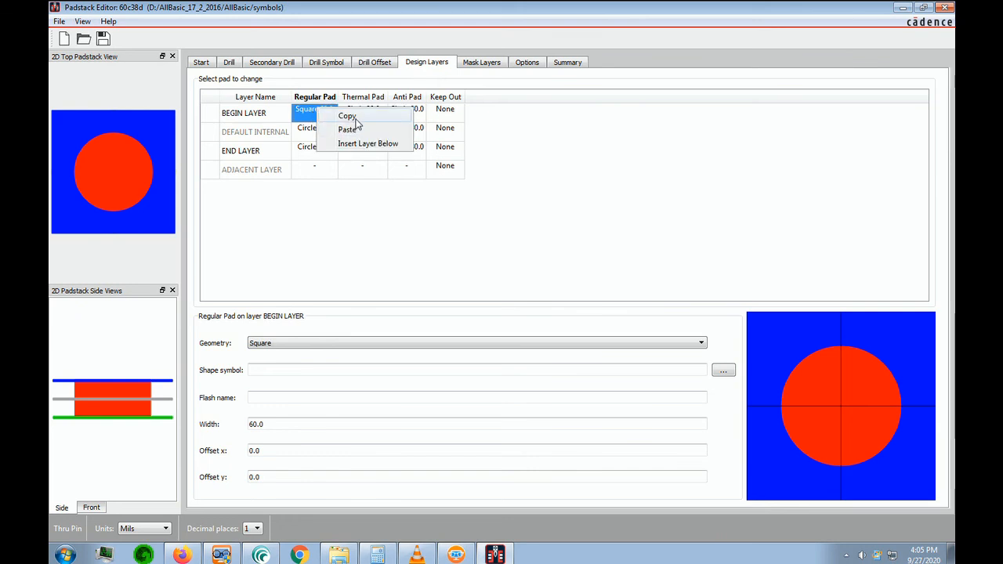
pyautogui.click(354, 117)
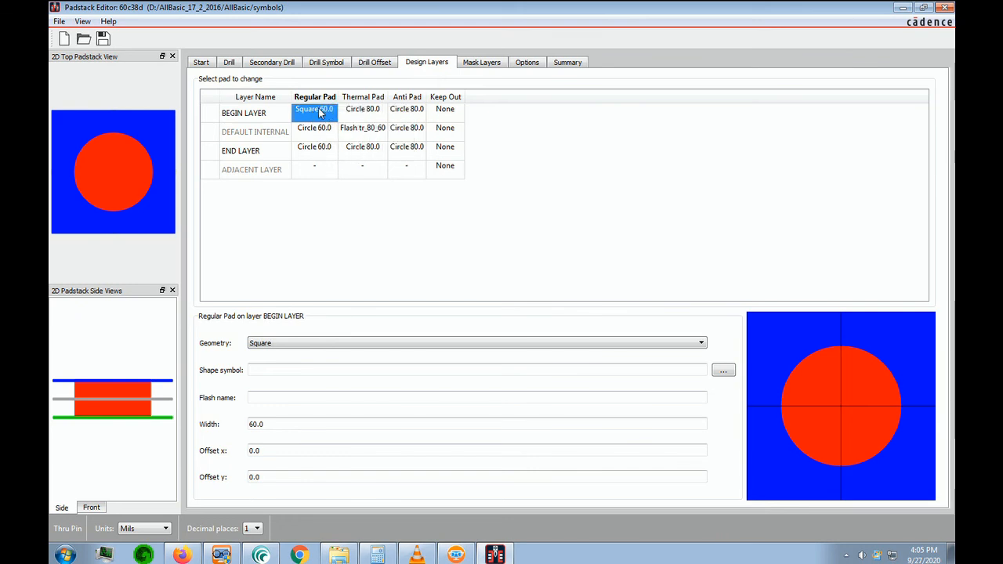
pyautogui.click(323, 153)
pyautogui.rightClick(321, 152)
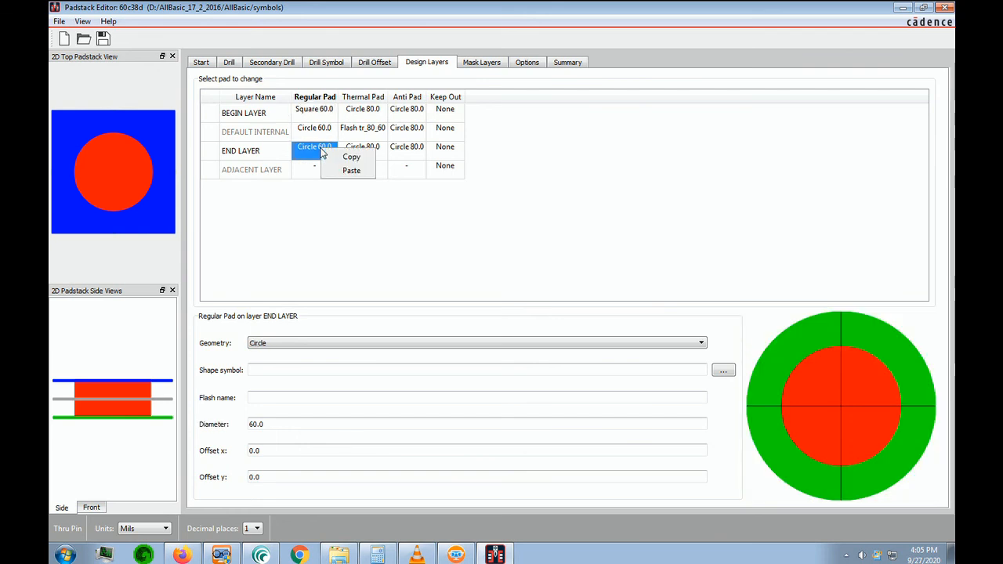
pyautogui.click(351, 171)
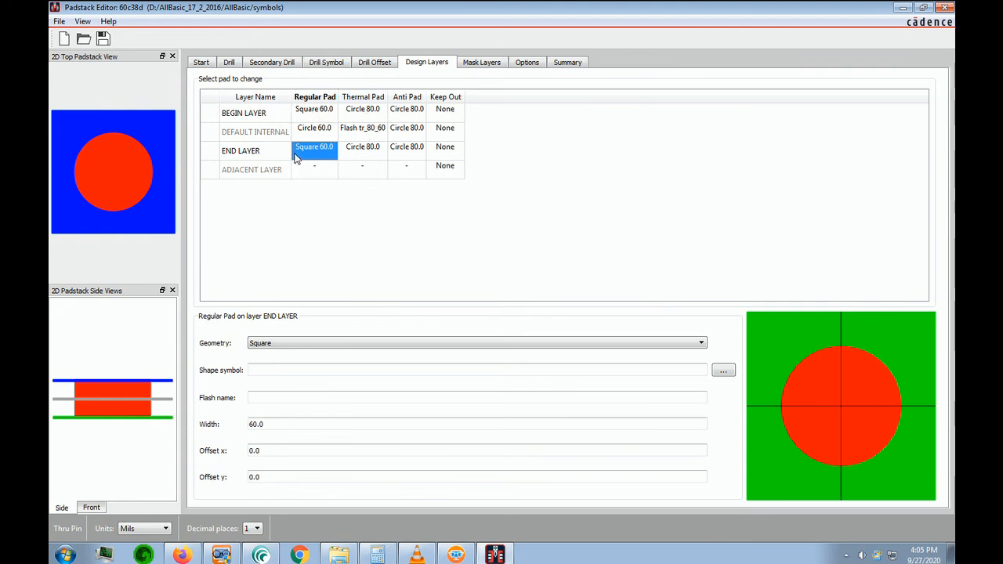
# Change the geometry of the SOLDERMASK_TOP mask pad to Square
pyautogui.click(493, 63)
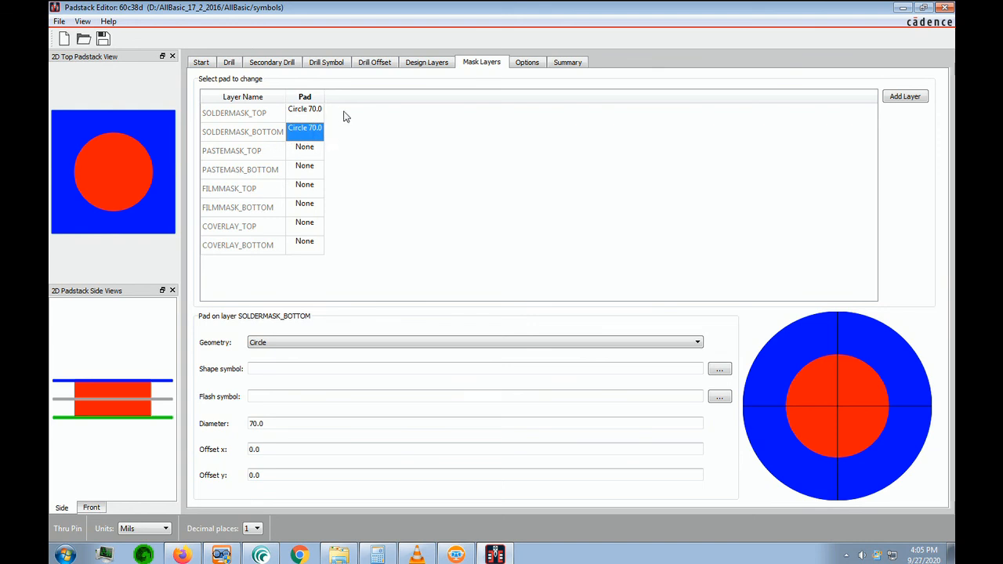
pyautogui.click(312, 112)
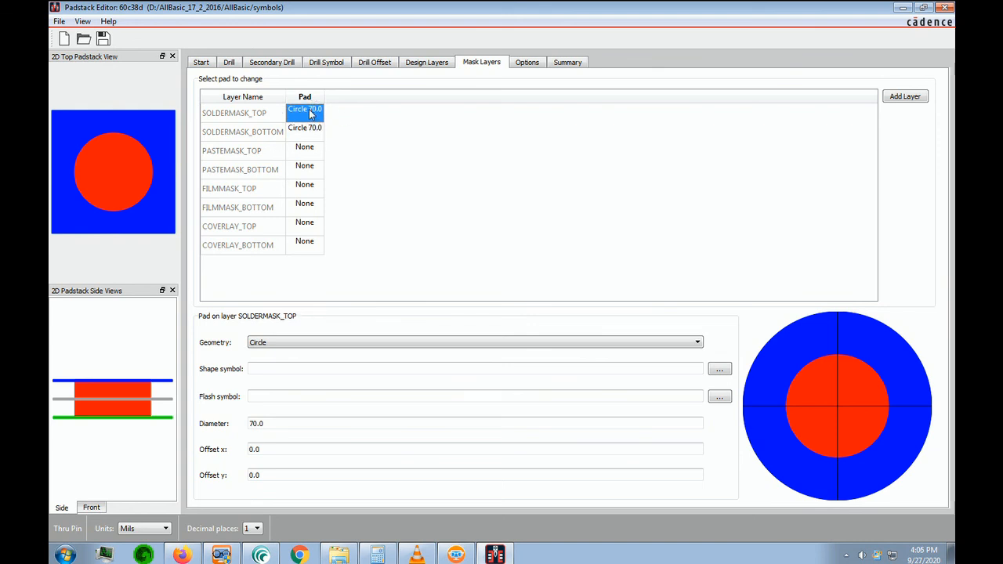
pyautogui.click(699, 346)
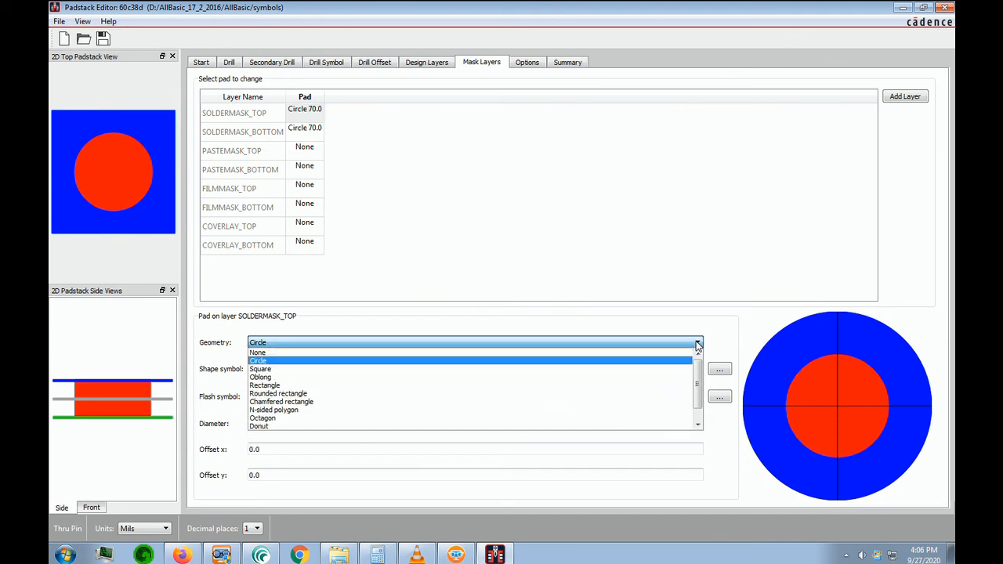
pyautogui.click(284, 369)
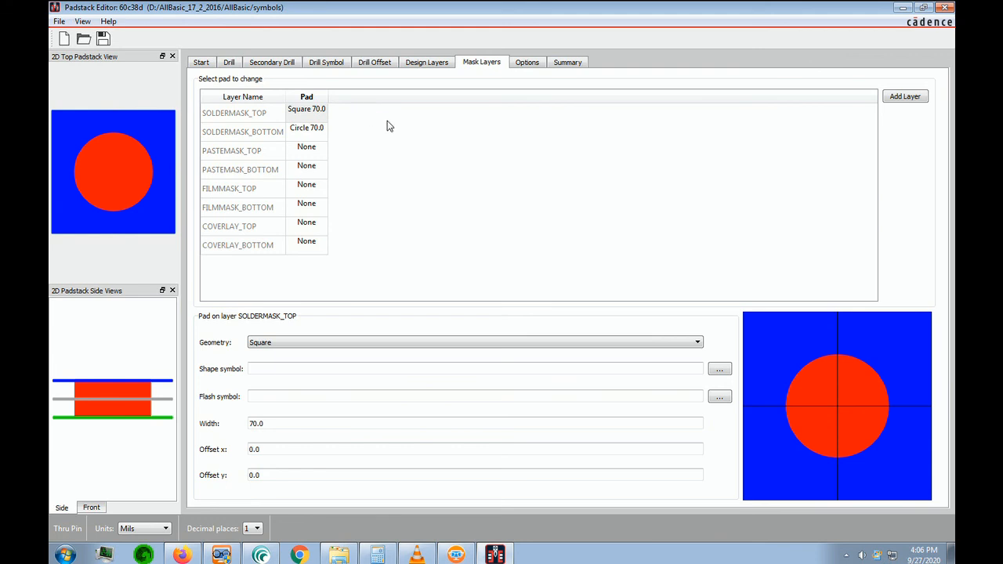
# Copy the square SOLDERMASK_TOP pad definition to the SOLDERMASK_BOTTOM layer
pyautogui.click(309, 116)
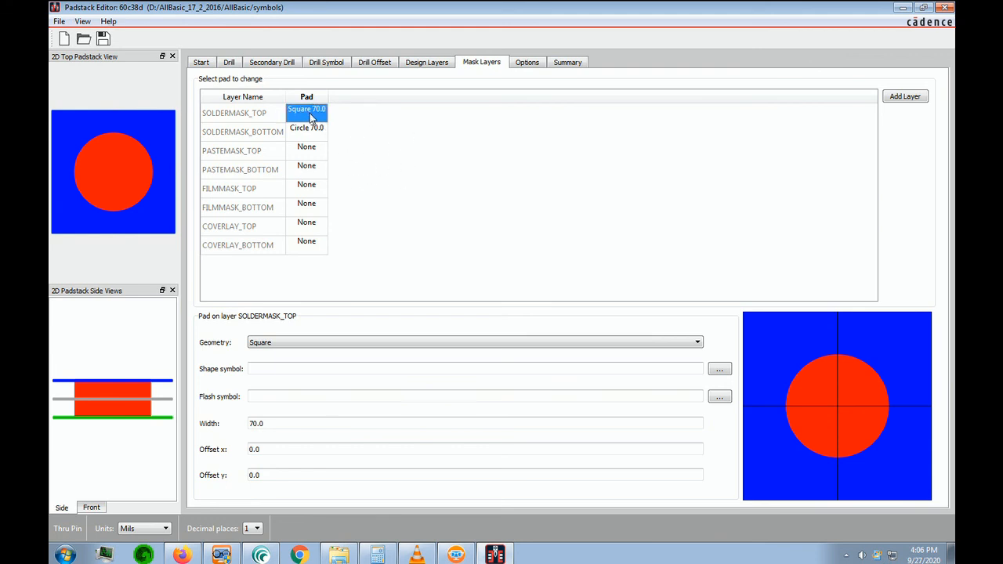
pyautogui.rightClick(312, 118)
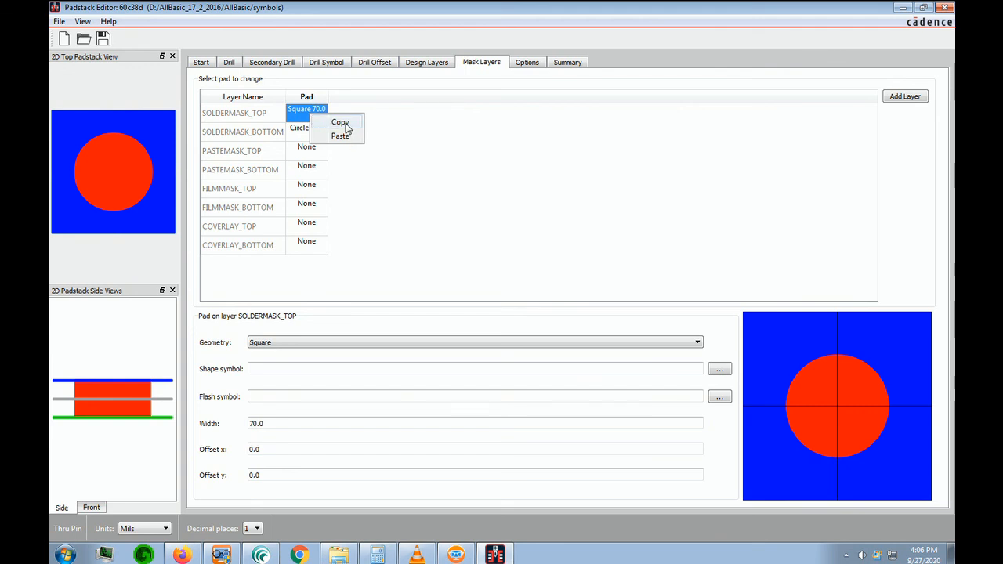
pyautogui.click(339, 123)
pyautogui.click(315, 130)
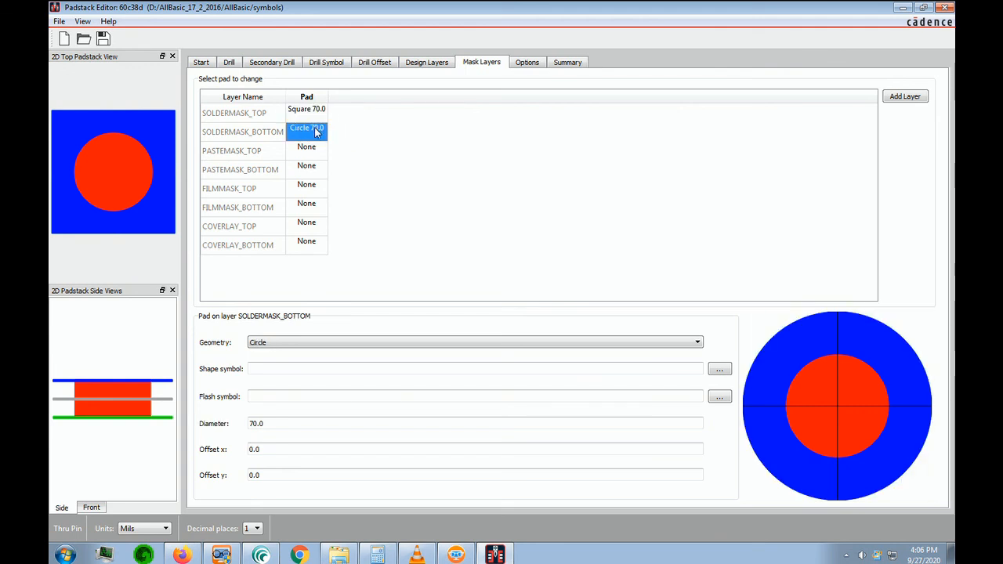
pyautogui.rightClick(315, 132)
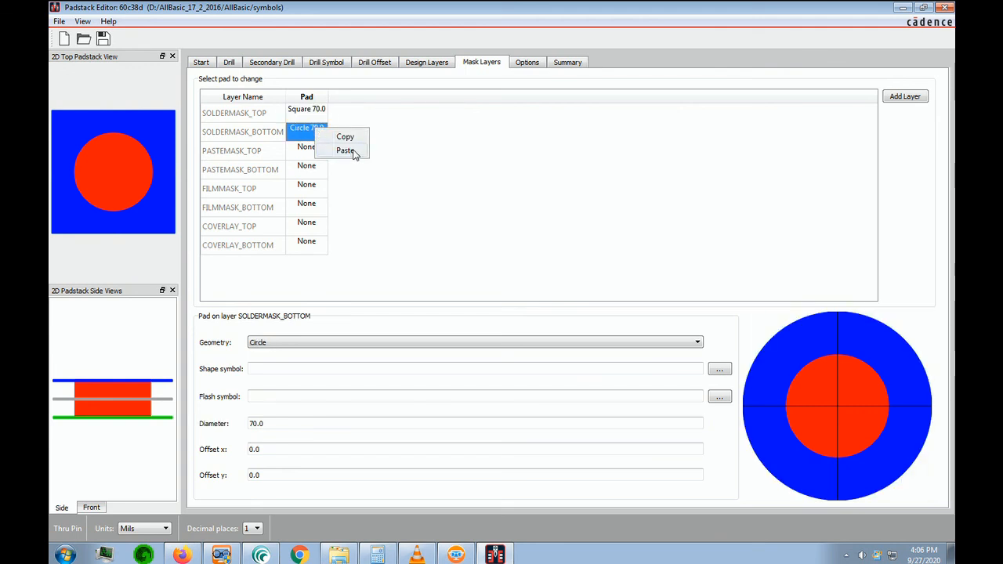
pyautogui.click(346, 150)
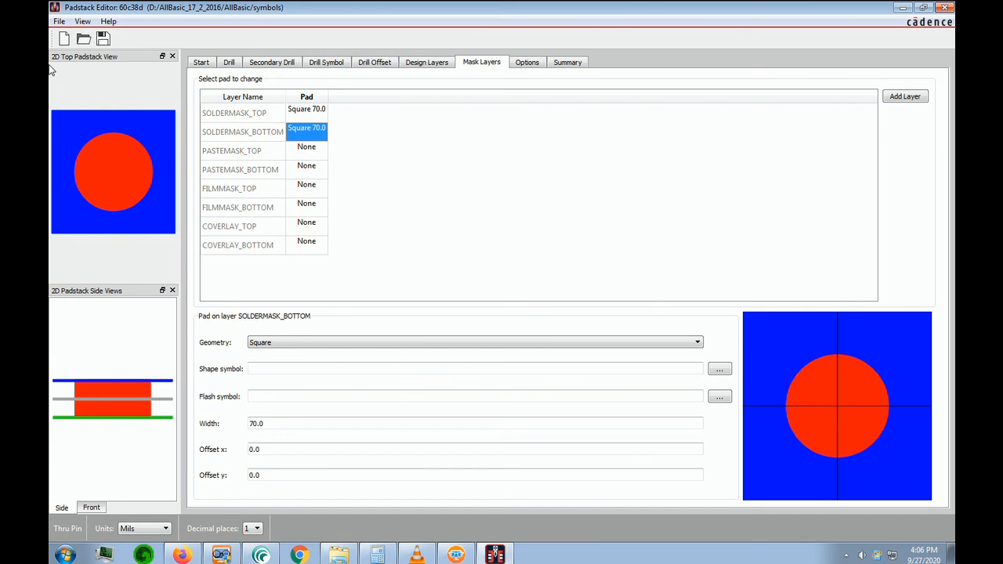
# Save the square-pad version as a new padstack named 60s38d and view its summary
pyautogui.click(59, 21)
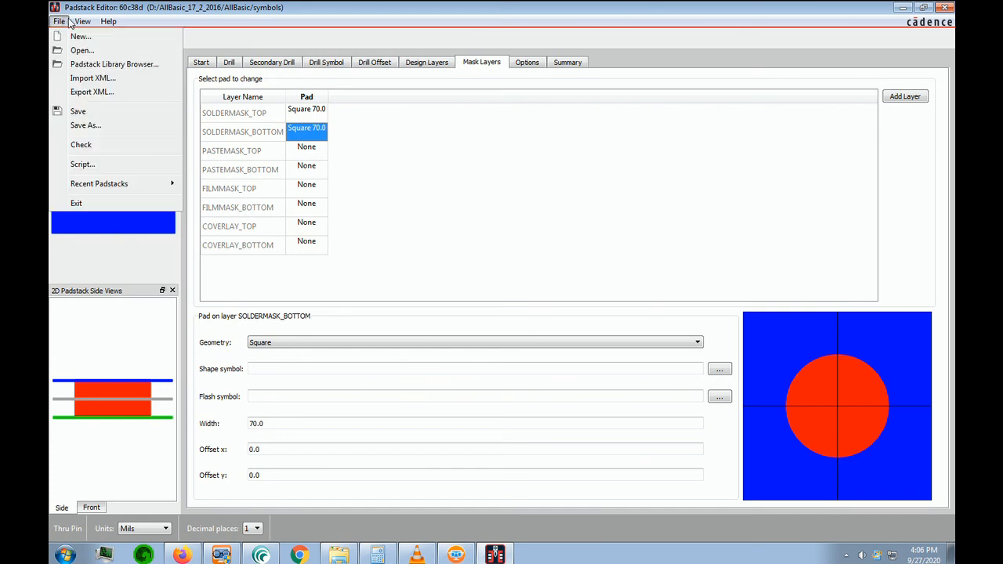
pyautogui.click(86, 127)
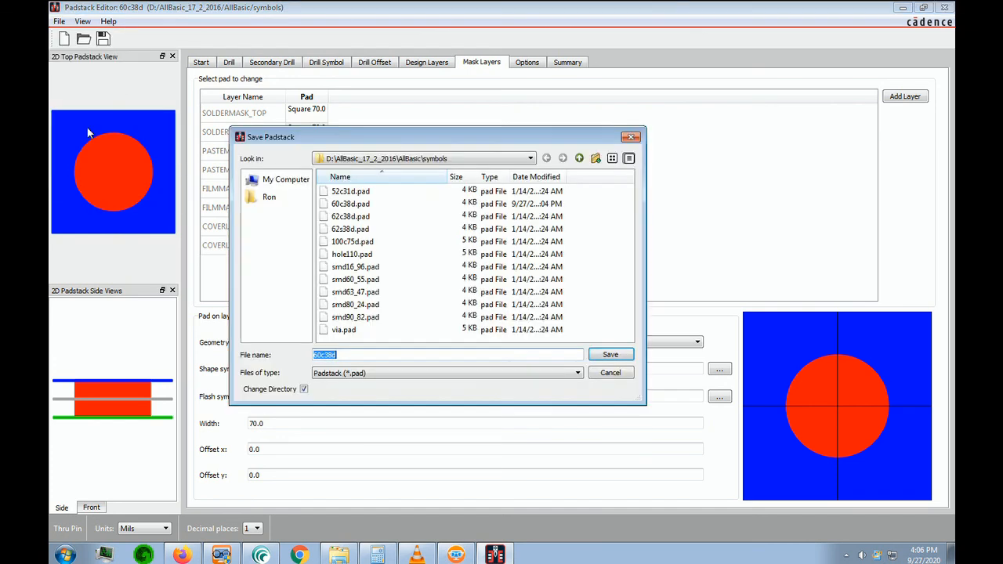
pyautogui.click(326, 357)
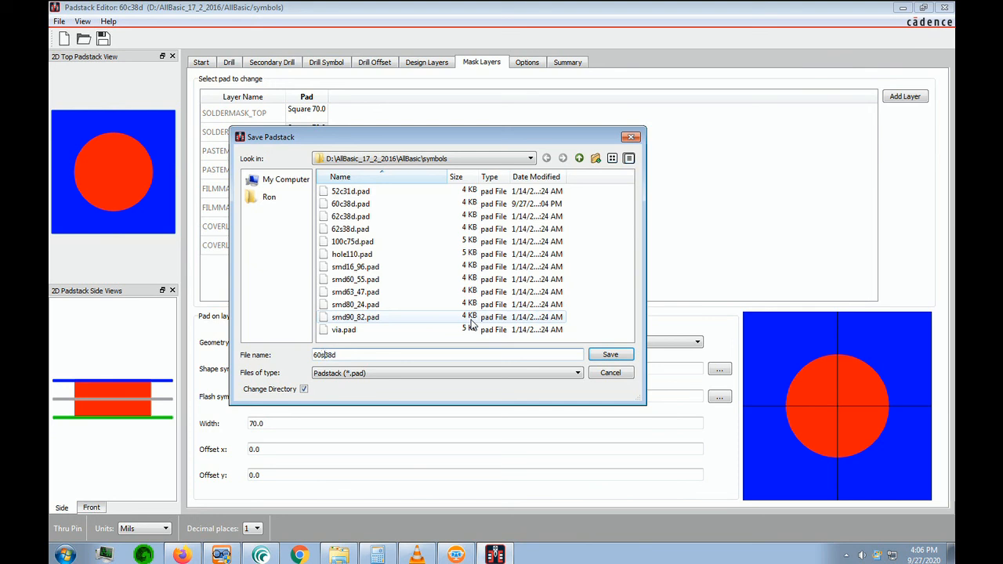
pyautogui.click(607, 359)
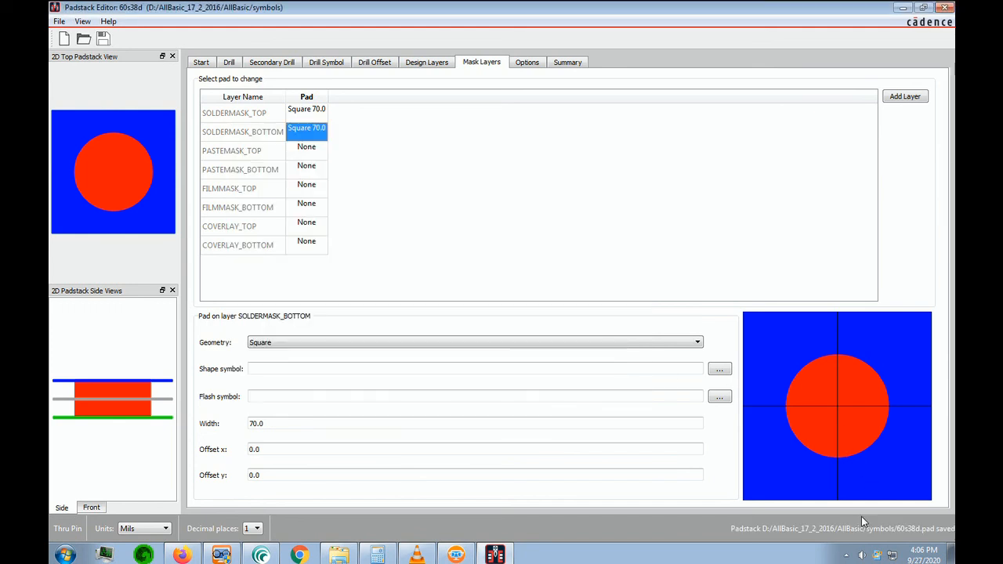
pyautogui.click(583, 65)
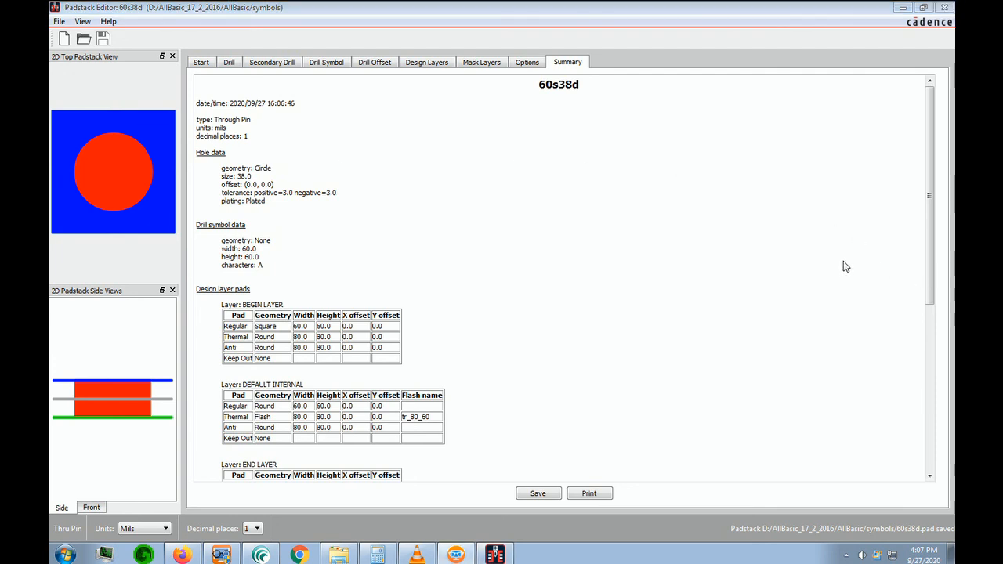
# Review the design and mask layer pads in the padstack summary, and save the padstack as 60s38d in the symbols folder, replacing the existing file
pyautogui.scroll(-3, 475, 369)
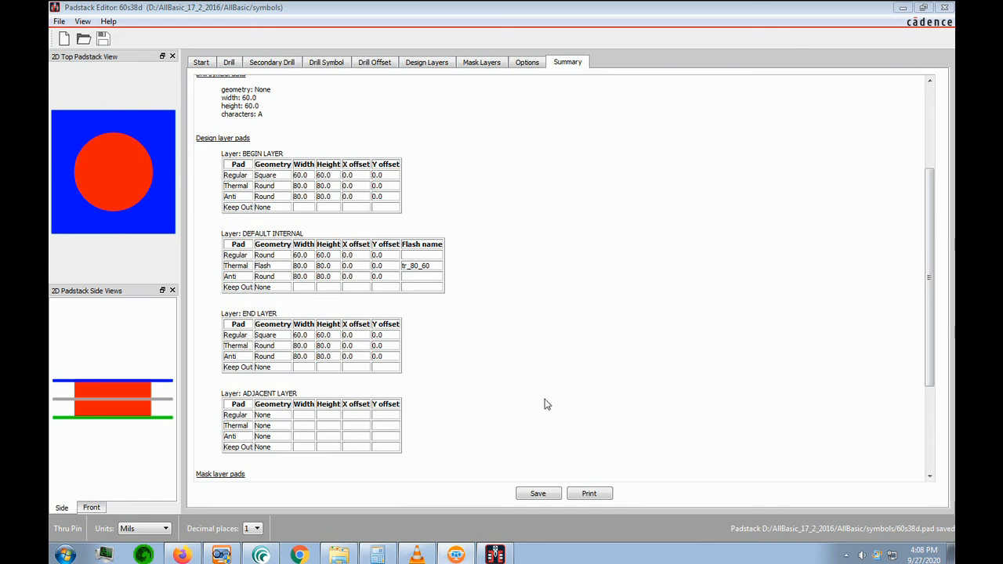
pyautogui.moveTo(931, 358); pyautogui.dragTo(934, 462)
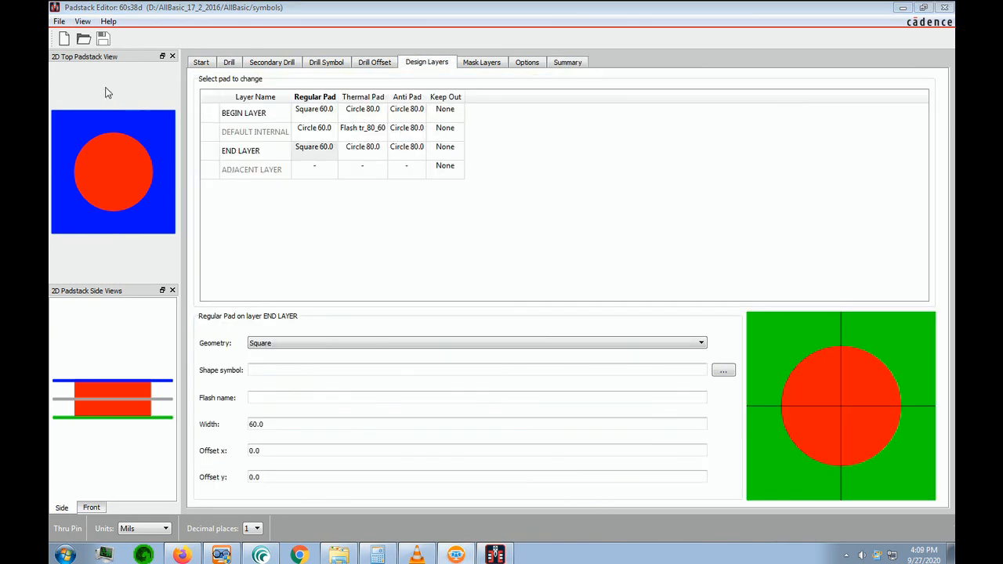
pyautogui.click(60, 22)
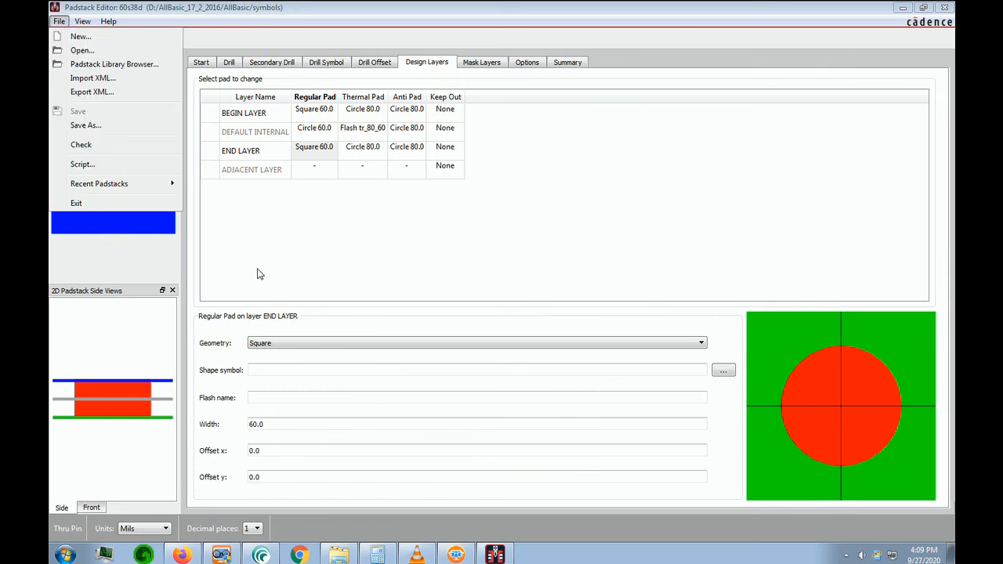
pyautogui.click(85, 125)
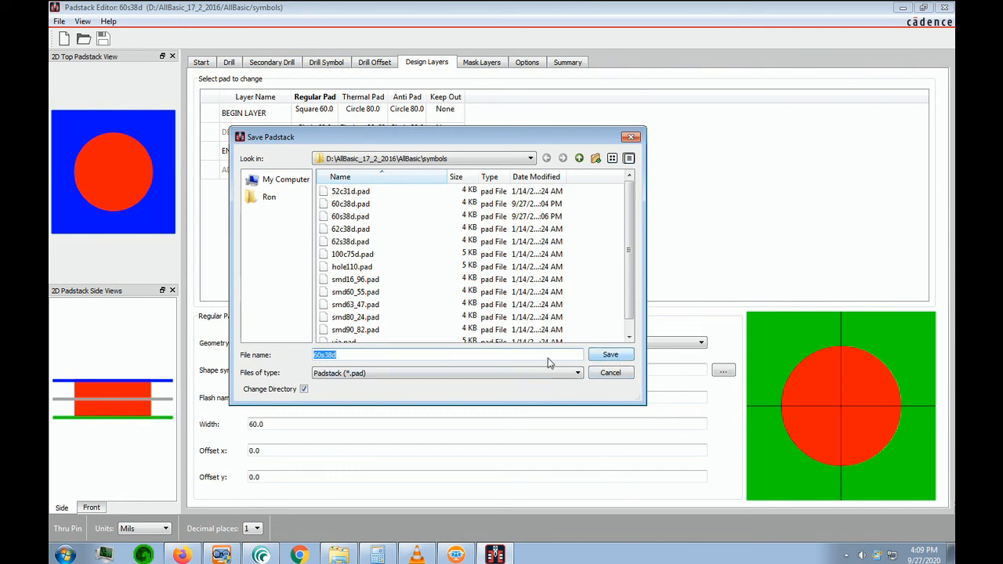
pyautogui.click(611, 359)
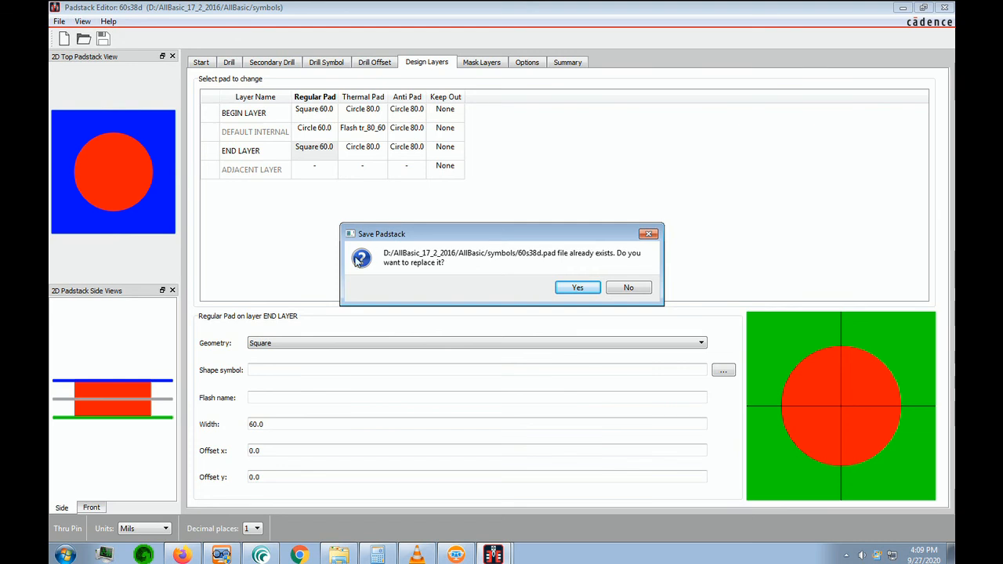
pyautogui.click(581, 288)
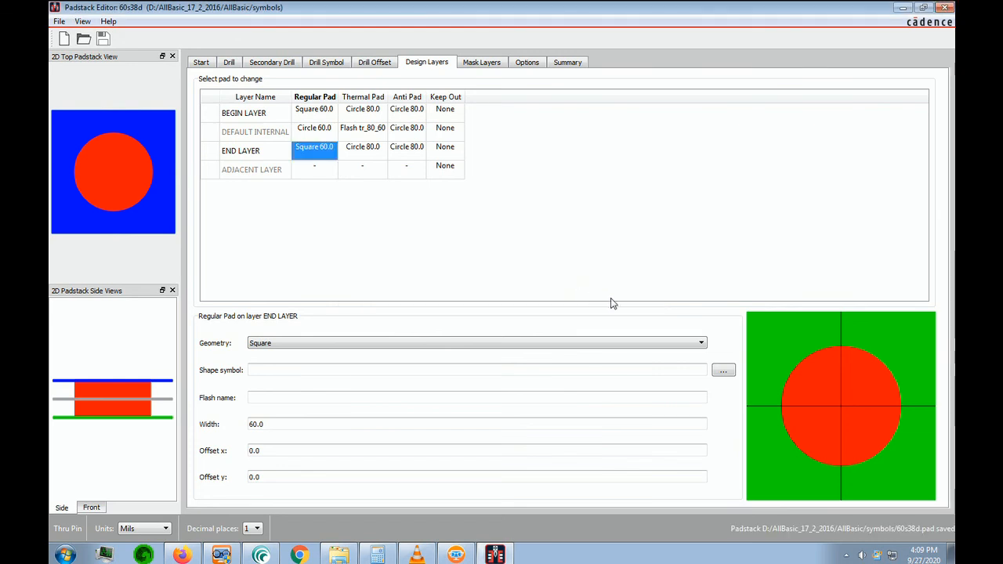